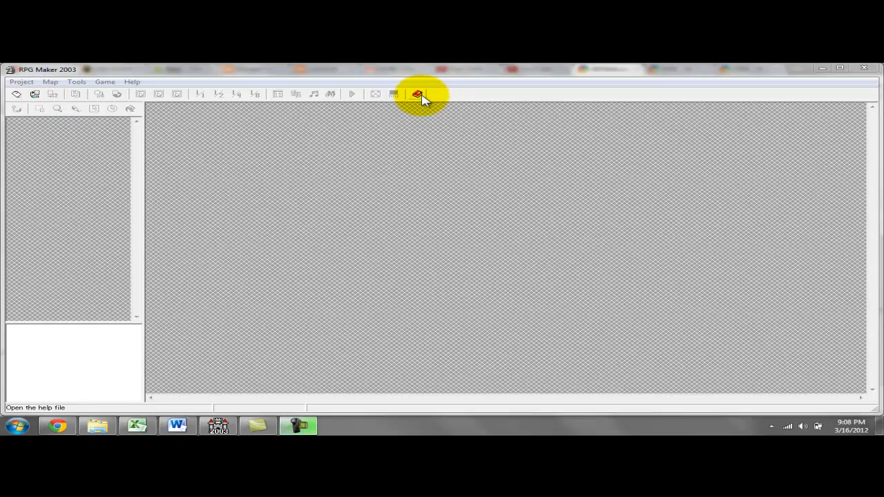
- Examine the directory name, game name and project path settings for a new project without creating one
{"action": "left_click", "coordinate": [17, 96]}
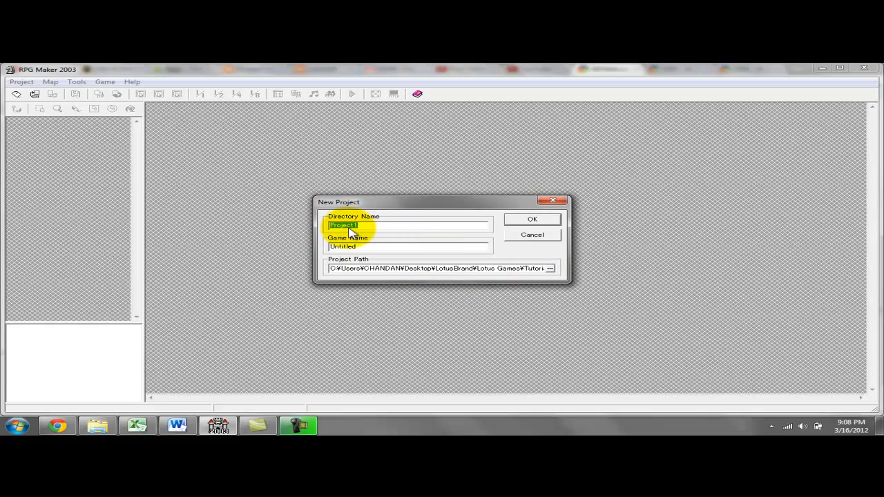
{"action": "double_click", "coordinate": [365, 247]}
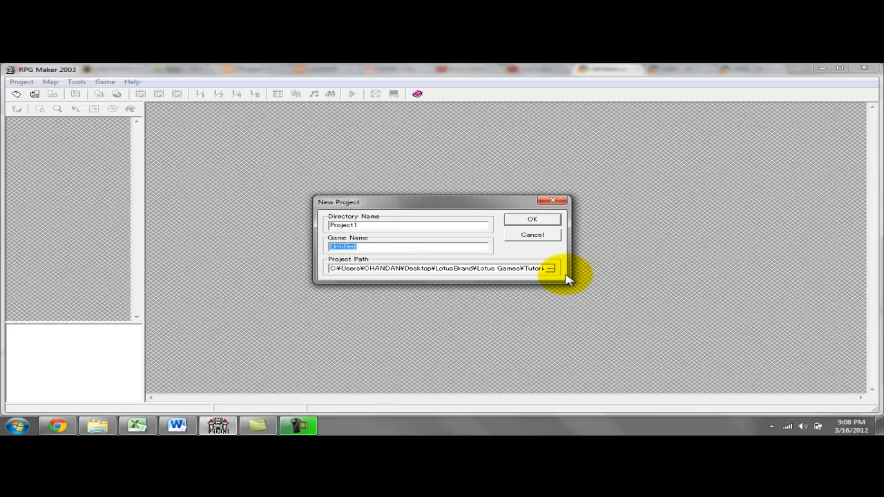
{"action": "double_click", "coordinate": [366, 226]}
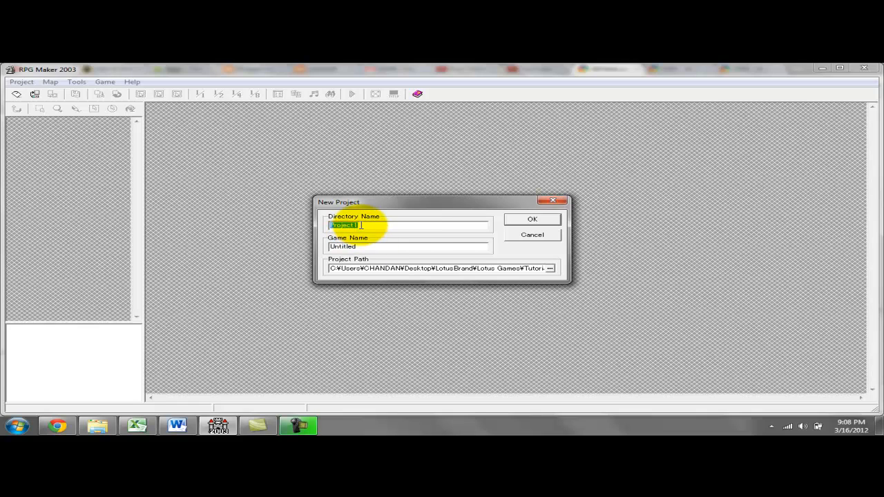
{"action": "double_click", "coordinate": [365, 247]}
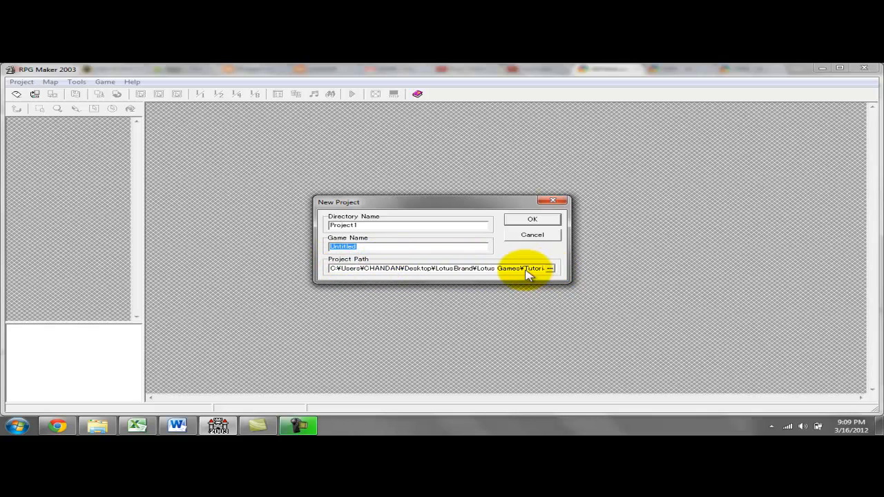
{"action": "left_click", "coordinate": [550, 268]}
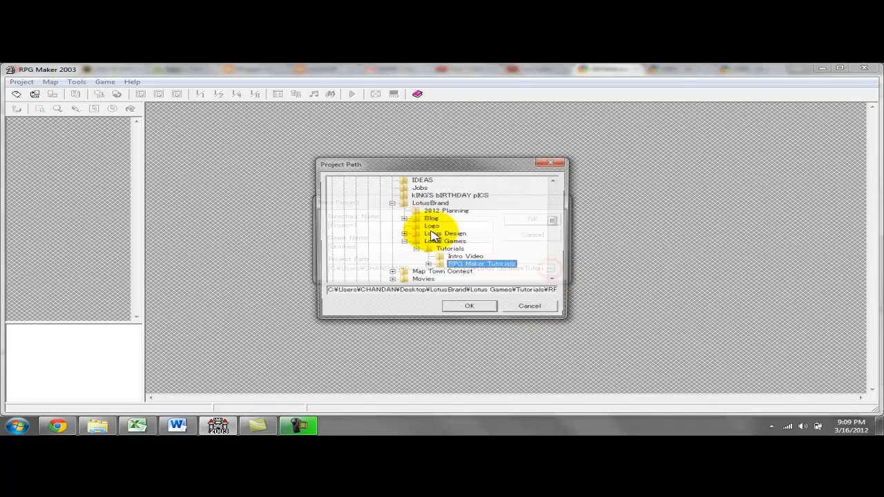
{"action": "left_click", "coordinate": [532, 308]}
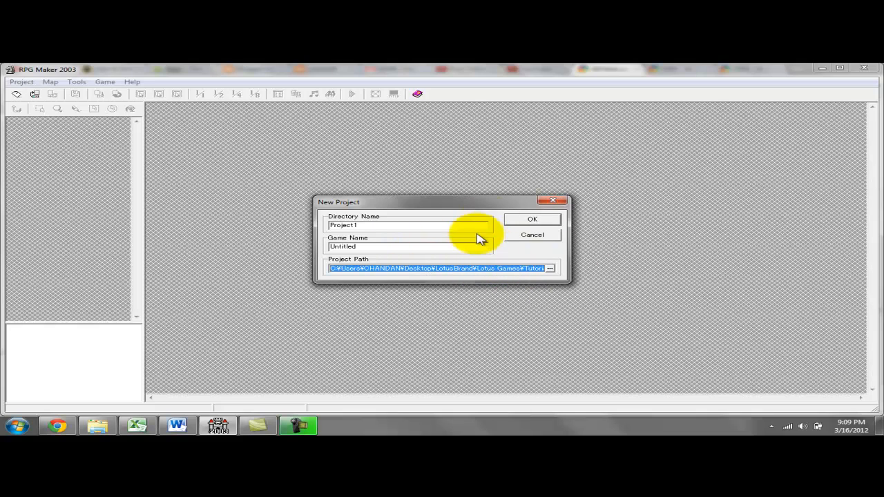
{"action": "left_click", "coordinate": [522, 236]}
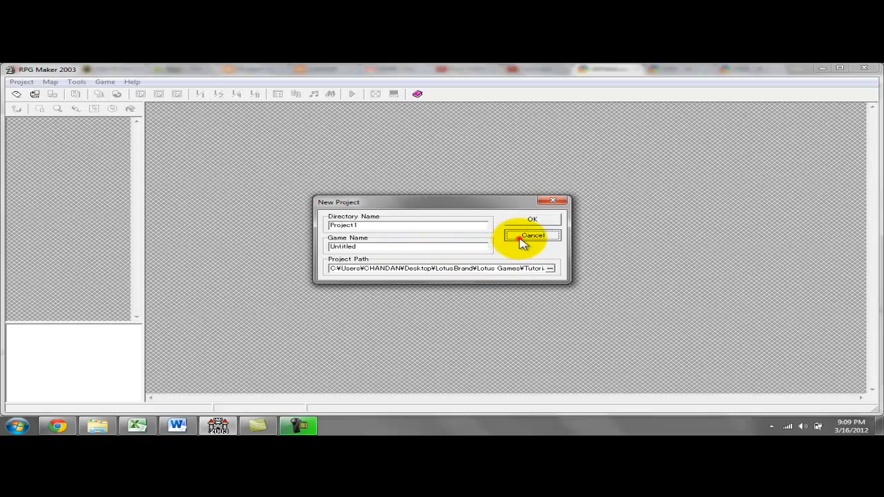
- Open the existing Rpg Maker Tutorial project from the Tutorial directory
{"action": "left_click", "coordinate": [39, 97]}
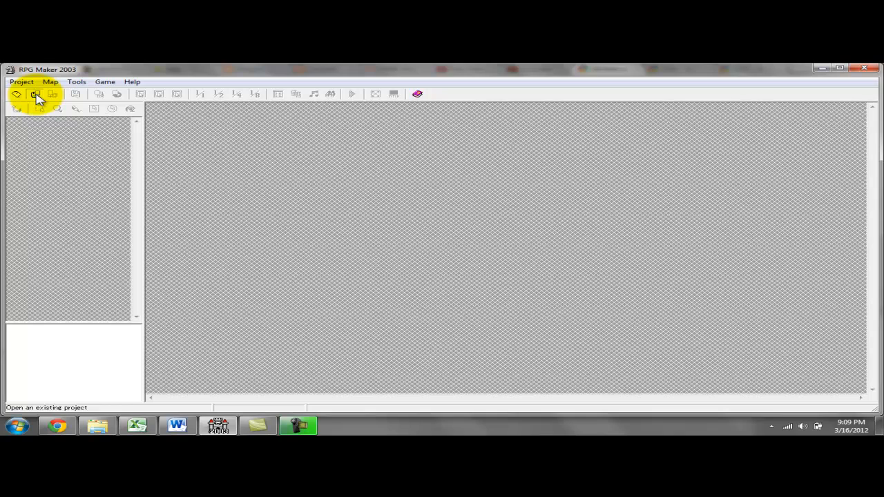
{"action": "left_click", "coordinate": [38, 98]}
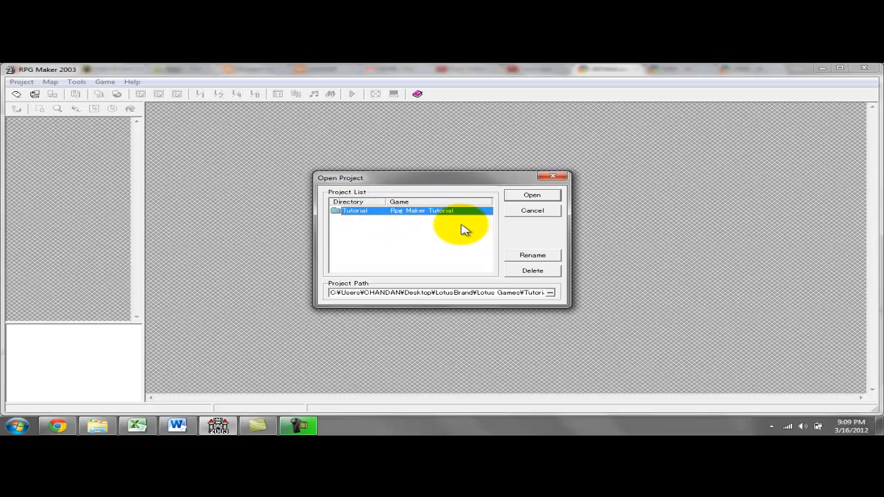
{"action": "left_click", "coordinate": [531, 256]}
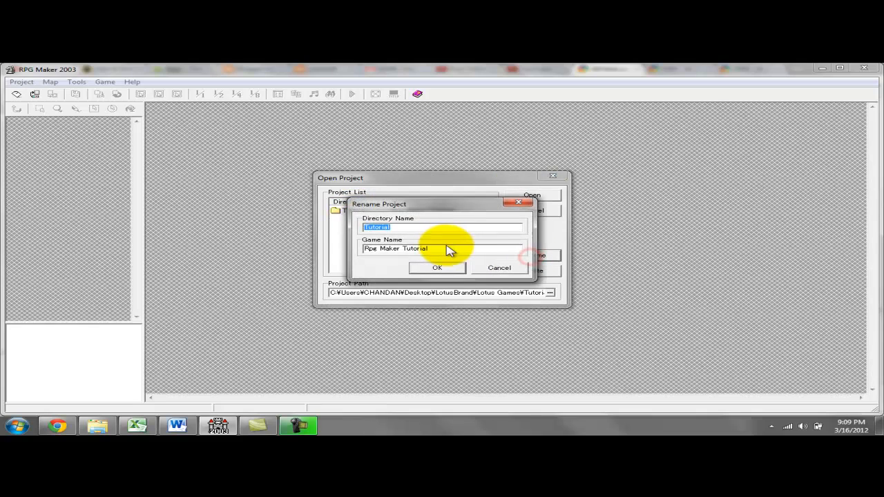
{"action": "left_click", "coordinate": [510, 270]}
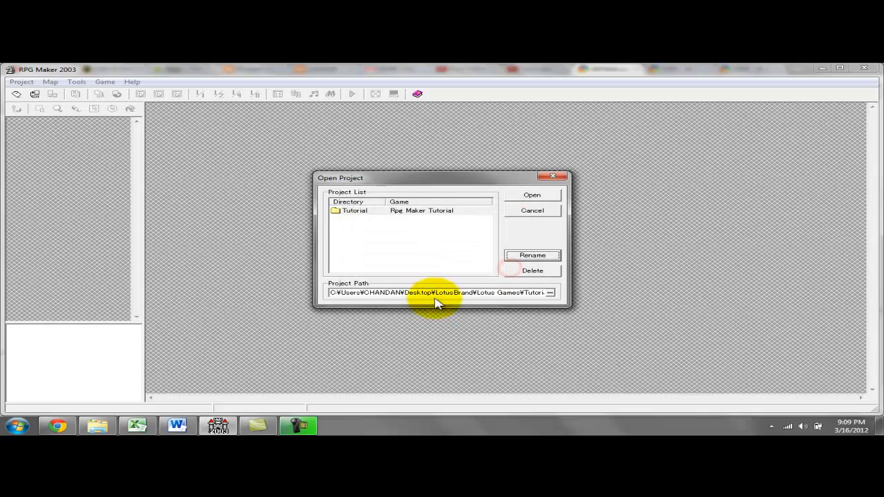
{"action": "left_click", "coordinate": [551, 293]}
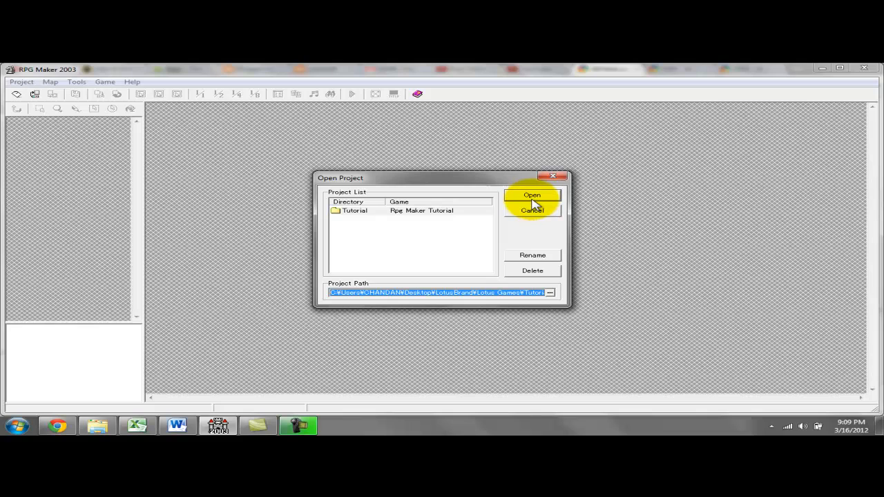
{"action": "left_click", "coordinate": [479, 209]}
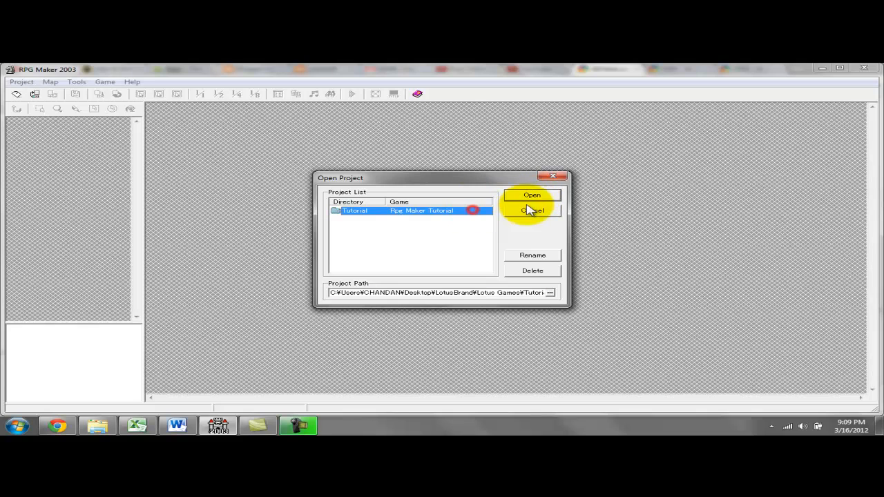
{"action": "left_click", "coordinate": [531, 196]}
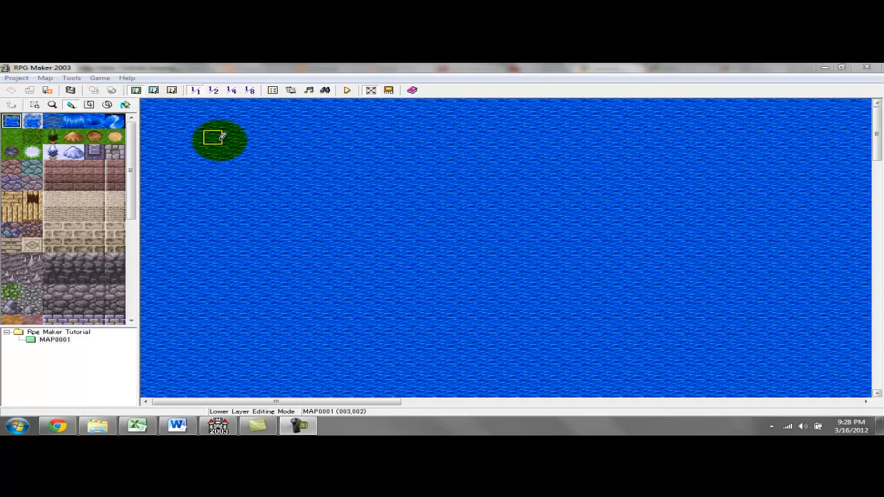
- Examine the available project, map, tool and game commands, including the layer editing modes and map zoom ratios
{"action": "left_click", "coordinate": [149, 195]}
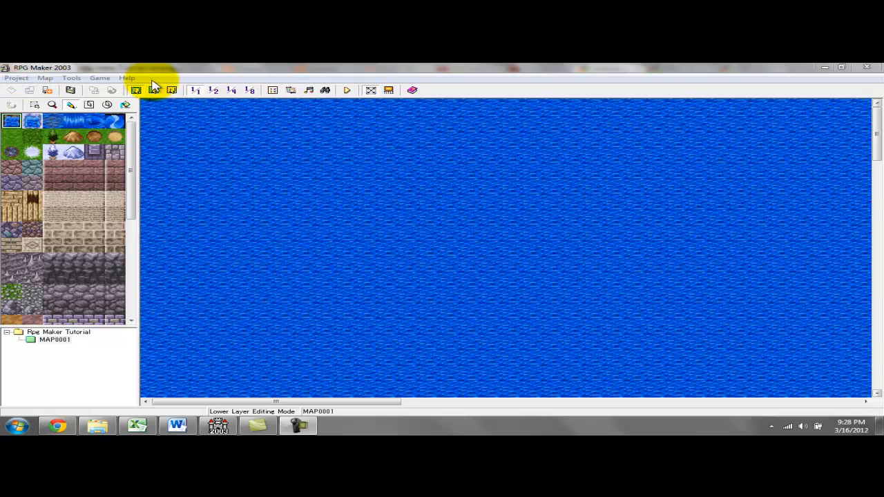
{"action": "left_click", "coordinate": [21, 78]}
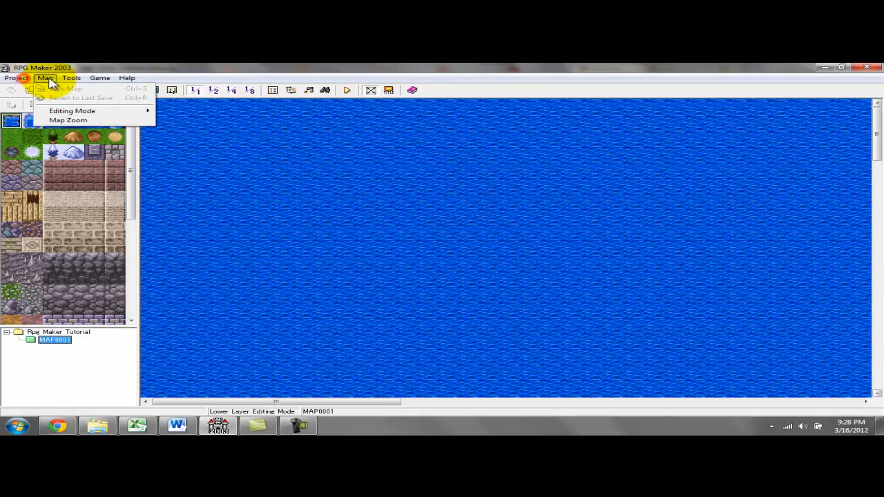
{"action": "mouse_move", "coordinate": [128, 83]}
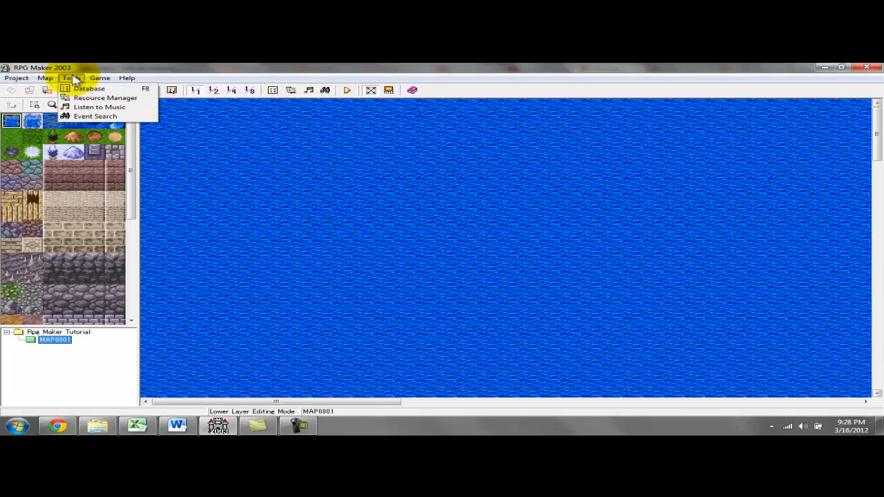
{"action": "mouse_move", "coordinate": [15, 81]}
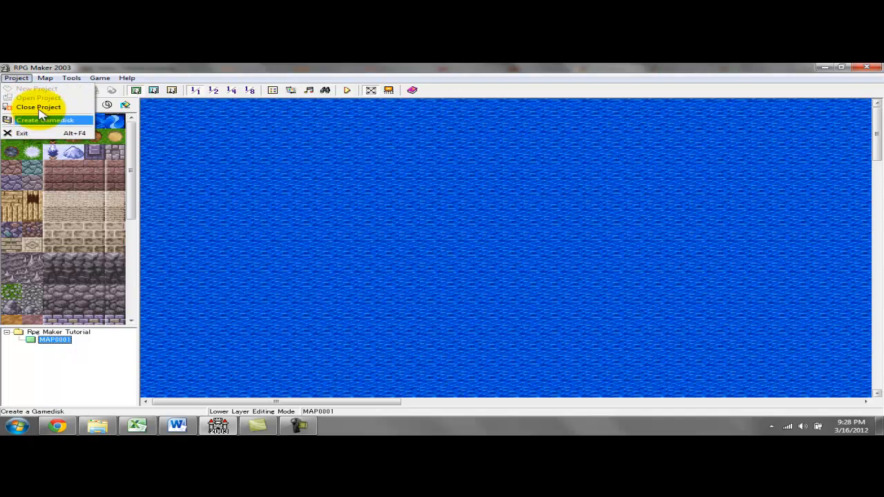
{"action": "mouse_move", "coordinate": [45, 78]}
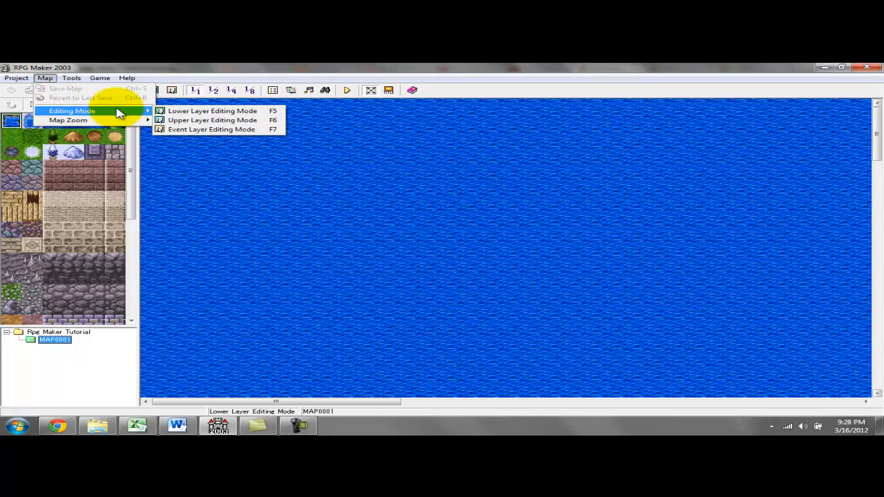
{"action": "mouse_move", "coordinate": [103, 116]}
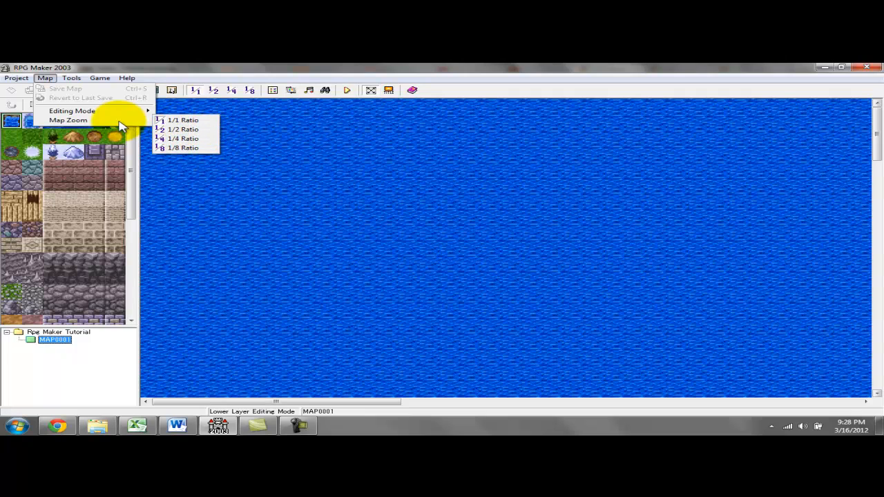
{"action": "mouse_move", "coordinate": [102, 78]}
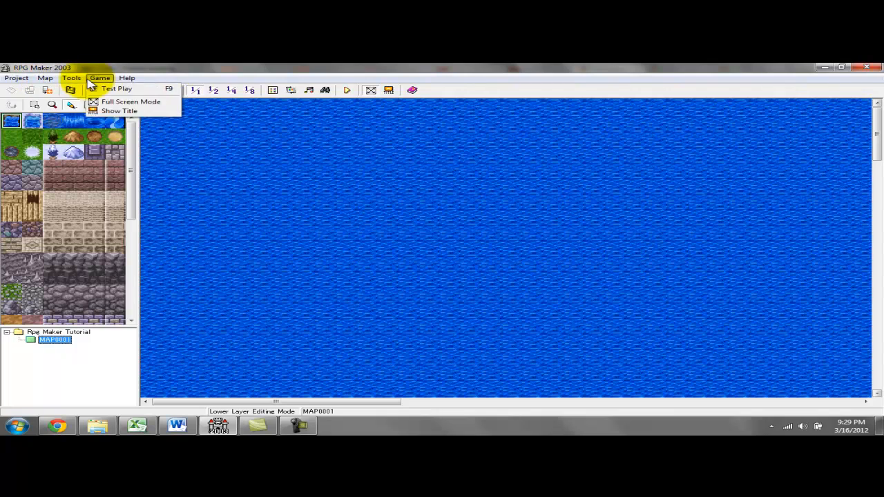
{"action": "left_click", "coordinate": [174, 78]}
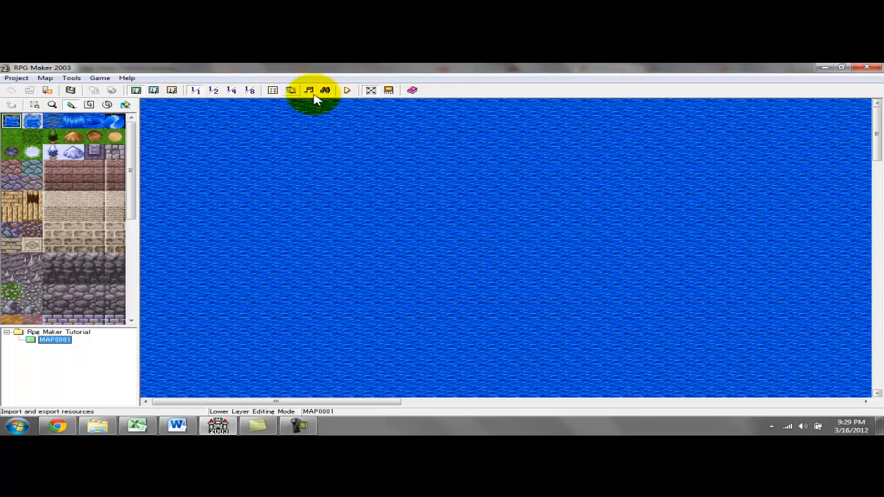
{"action": "left_click", "coordinate": [18, 79]}
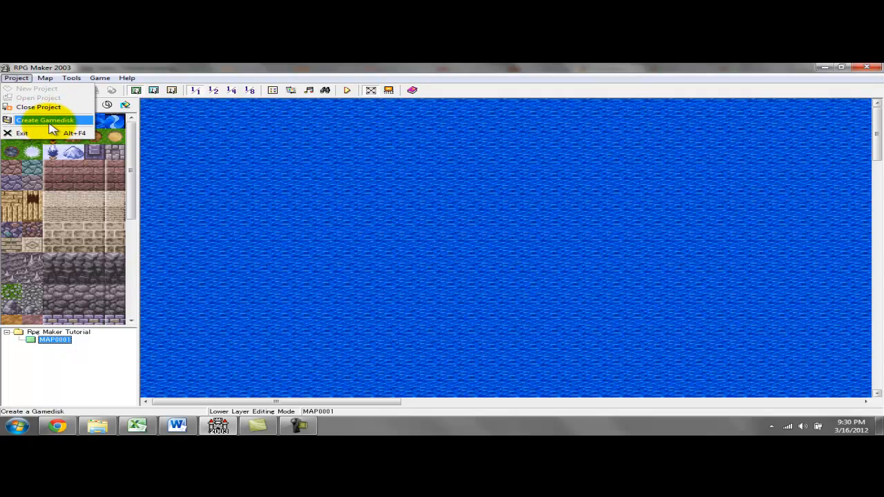
{"action": "mouse_move", "coordinate": [45, 79]}
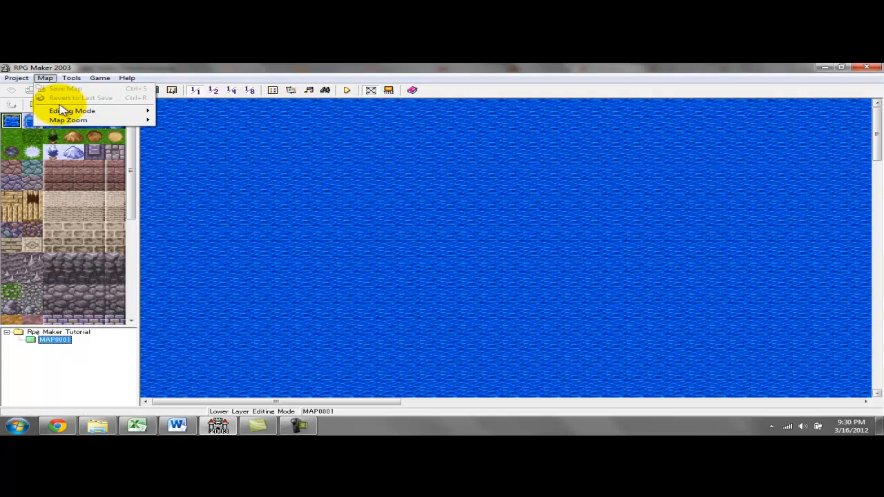
{"action": "mouse_move", "coordinate": [86, 112]}
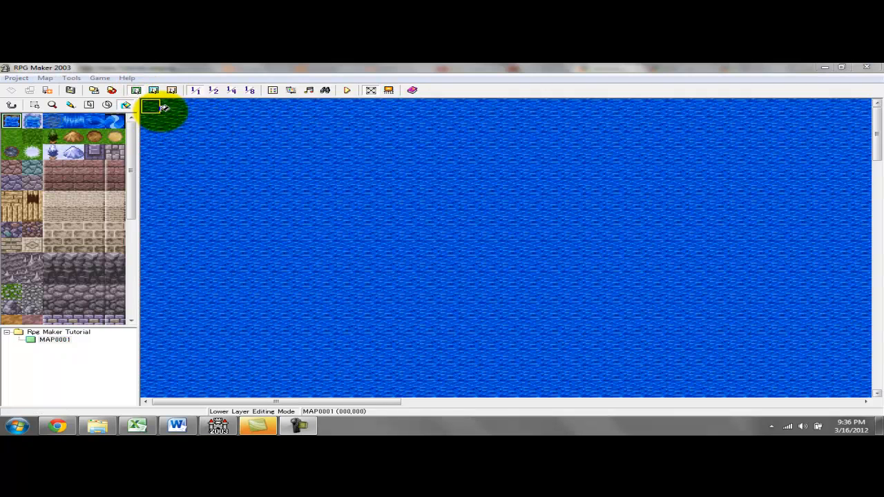
- Draw winding strips of plain grass tiles across the water on MAP0001's lower layer with the pencil tool
{"action": "left_click", "coordinate": [71, 104]}
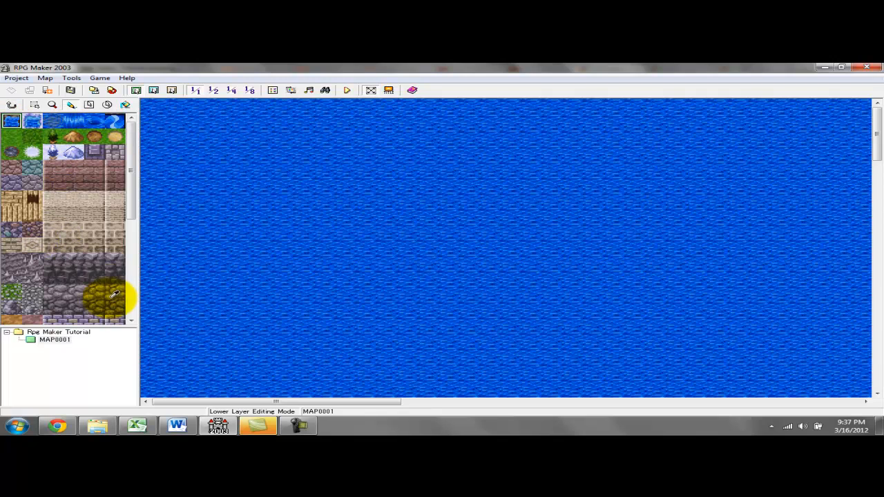
{"action": "left_click", "coordinate": [96, 121]}
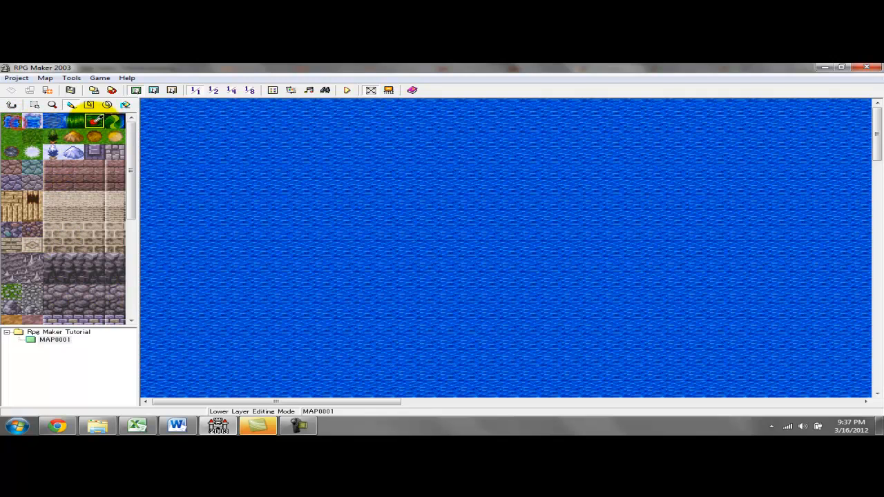
{"action": "left_click", "coordinate": [72, 297]}
{"action": "left_click", "coordinate": [95, 275]}
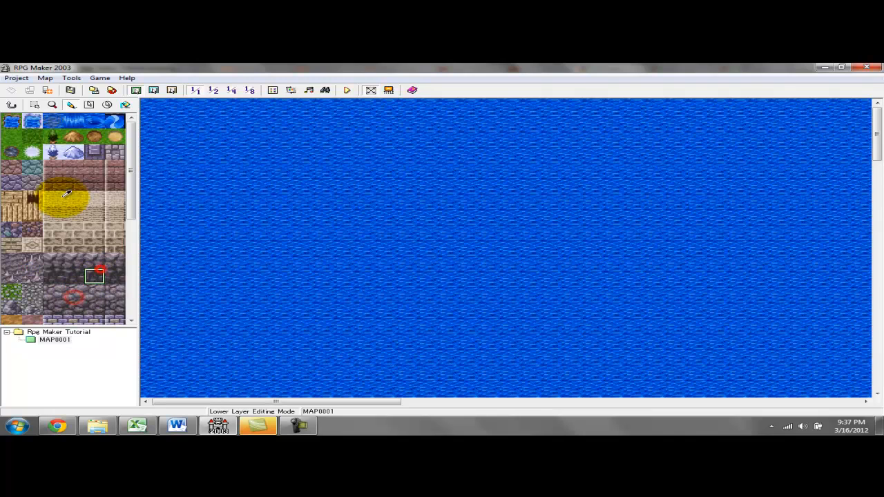
{"action": "left_click", "coordinate": [95, 167]}
{"action": "left_click_drag", "start_coordinate": [129, 143], "coordinate": [129, 124]}
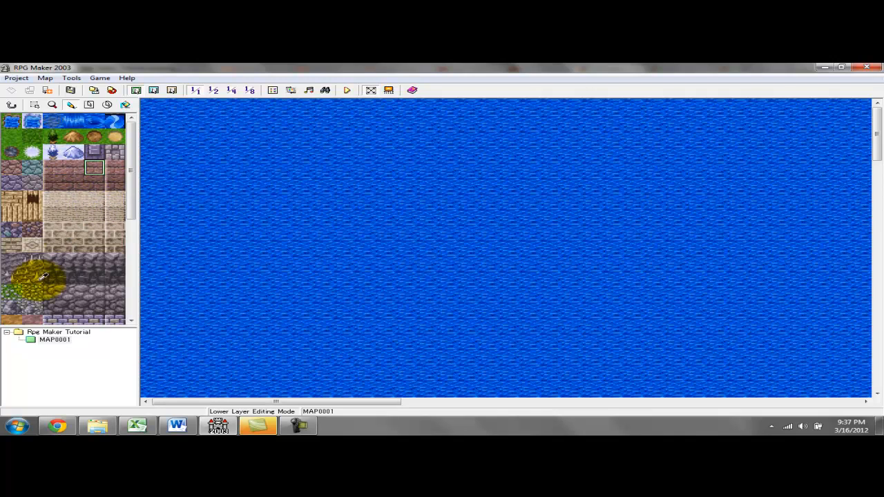
{"action": "left_click", "coordinate": [17, 135]}
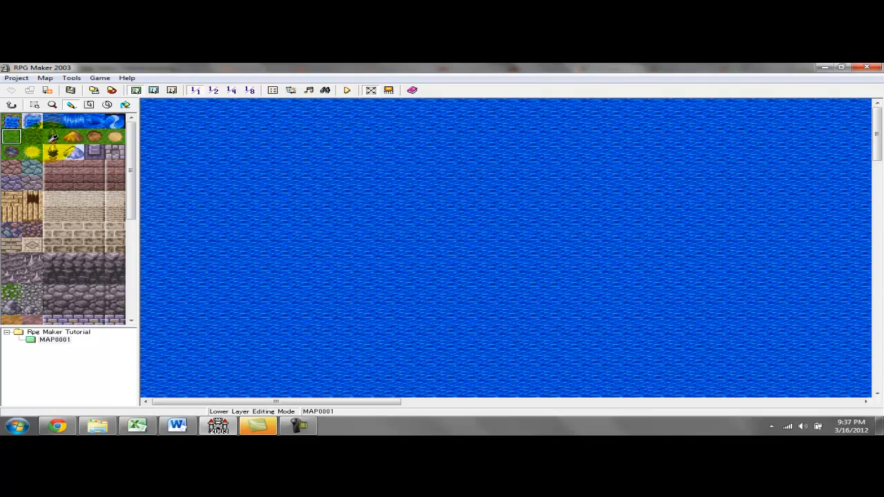
{"action": "mouse_move", "coordinate": [256, 198]}
{"action": "left_mouse_down"}
{"action": "mouse_move", "coordinate": [470, 153]}
{"action": "mouse_move", "coordinate": [606, 256]}
{"action": "mouse_move", "coordinate": [336, 299]}
{"action": "mouse_move", "coordinate": [552, 332]}
{"action": "mouse_move", "coordinate": [694, 257]}
{"action": "mouse_move", "coordinate": [733, 172]}
{"action": "mouse_move", "coordinate": [824, 230]}
{"action": "mouse_move", "coordinate": [834, 276]}
{"action": "left_mouse_up"}
{"action": "mouse_move", "coordinate": [238, 123]}
{"action": "left_mouse_down"}
{"action": "mouse_move", "coordinate": [211, 241]}
{"action": "mouse_move", "coordinate": [272, 361]}
{"action": "mouse_move", "coordinate": [337, 379]}
{"action": "mouse_move", "coordinate": [576, 386]}
{"action": "left_mouse_up"}
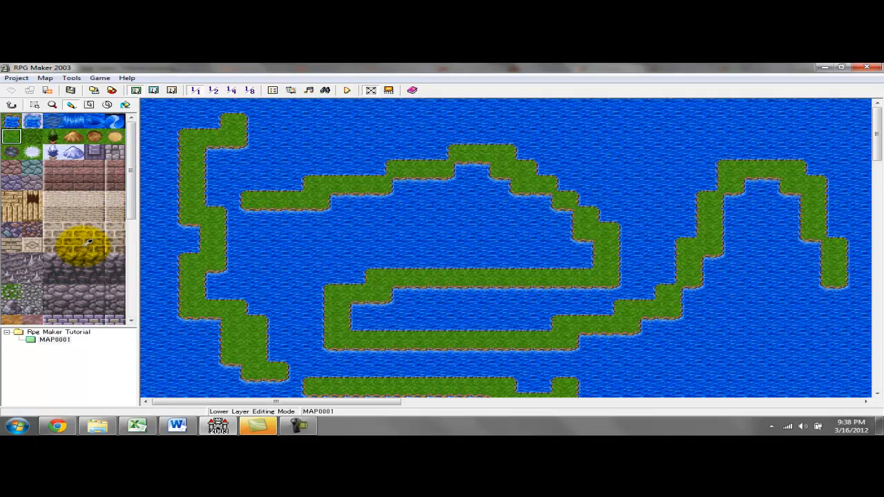
- Rename MAP0001 as A and switch its tileset to Dungeon in the map properties
{"action": "left_click", "coordinate": [56, 342]}
{"action": "right_click", "coordinate": [57, 343]}
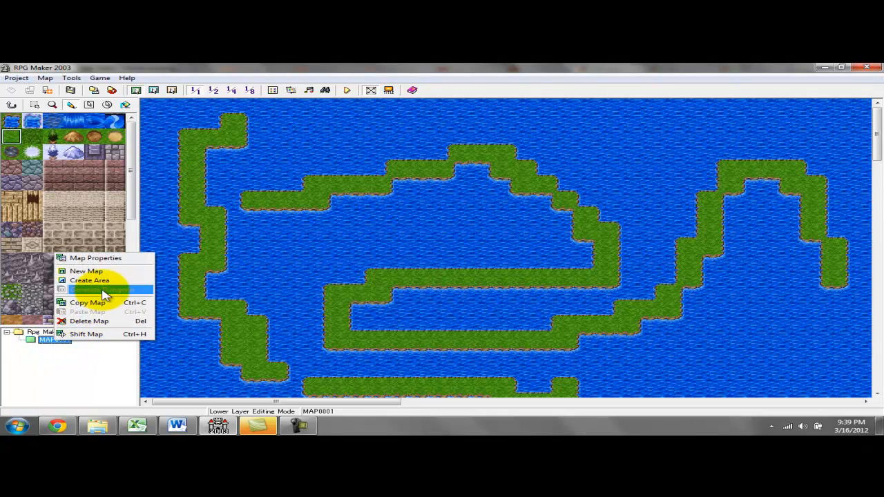
{"action": "left_click", "coordinate": [43, 342]}
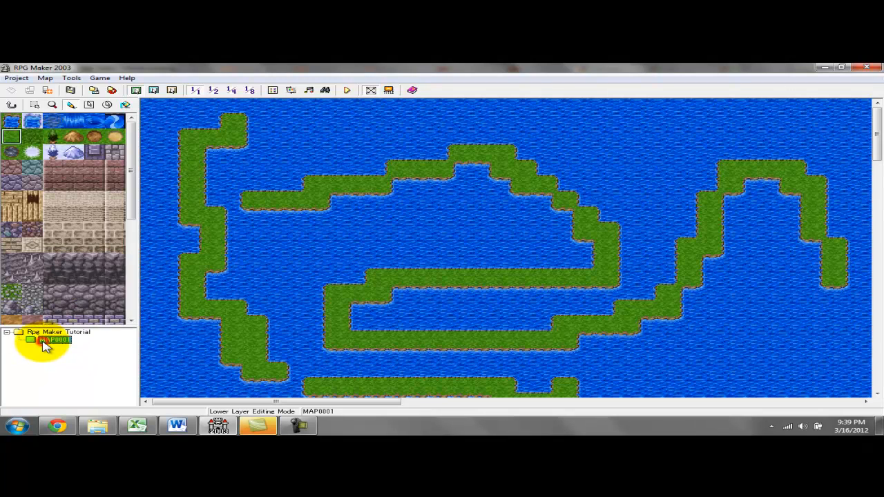
{"action": "right_click", "coordinate": [67, 345]}
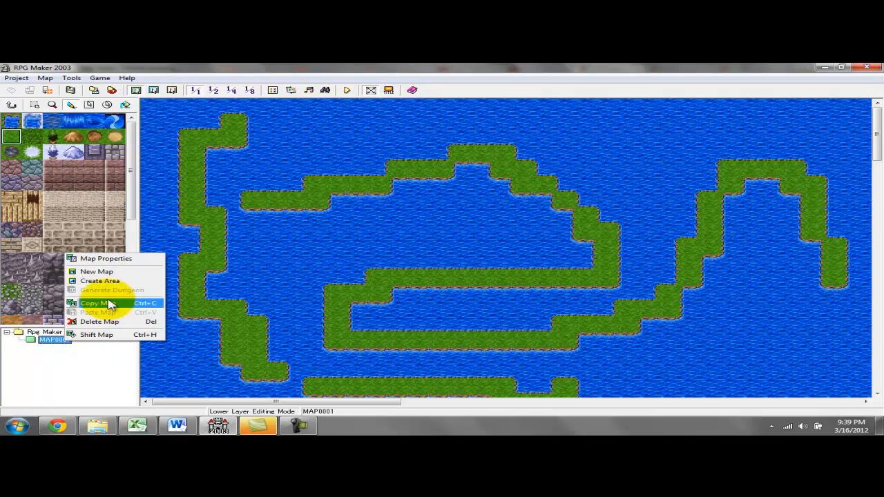
{"action": "left_click", "coordinate": [119, 255]}
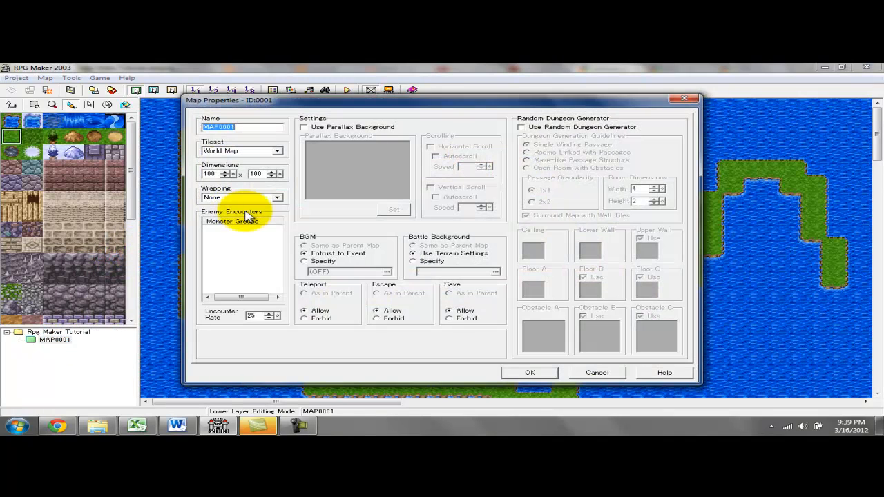
{"action": "type", "text": "A"}
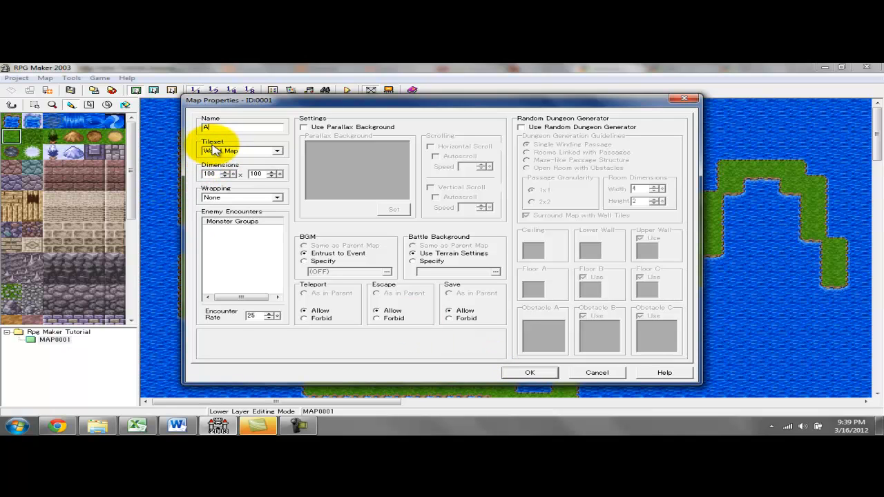
{"action": "left_click", "coordinate": [275, 151]}
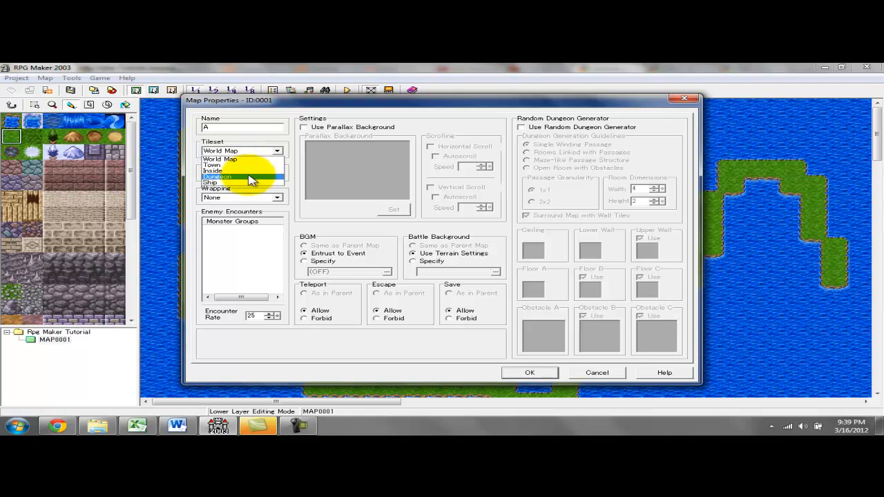
{"action": "left_click", "coordinate": [248, 177]}
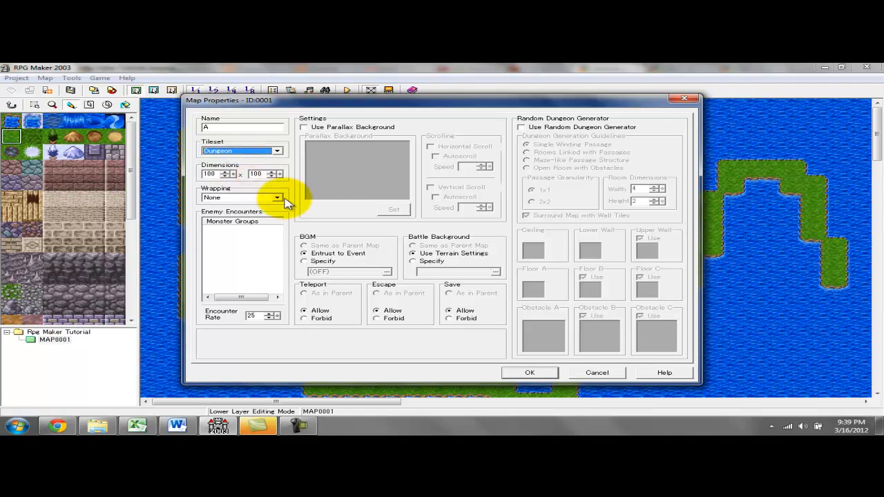
{"action": "left_click", "coordinate": [530, 373]}
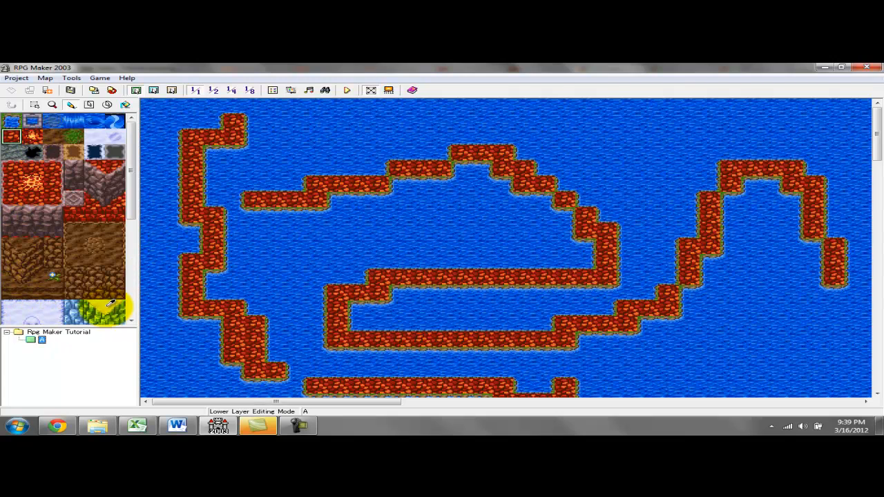
- Draw another strip of red rock tiles along the upper edge of map A's lower layer, curving down to the existing path
{"action": "mouse_move", "coordinate": [132, 178]}
{"action": "left_mouse_down"}
{"action": "mouse_move", "coordinate": [130, 291]}
{"action": "mouse_move", "coordinate": [143, 172]}
{"action": "left_mouse_up"}
{"action": "mouse_move", "coordinate": [356, 108]}
{"action": "left_mouse_down"}
{"action": "mouse_move", "coordinate": [444, 103]}
{"action": "mouse_move", "coordinate": [577, 211]}
{"action": "left_mouse_up"}
{"action": "left_click_drag", "start_coordinate": [132, 204], "coordinate": [130, 170]}
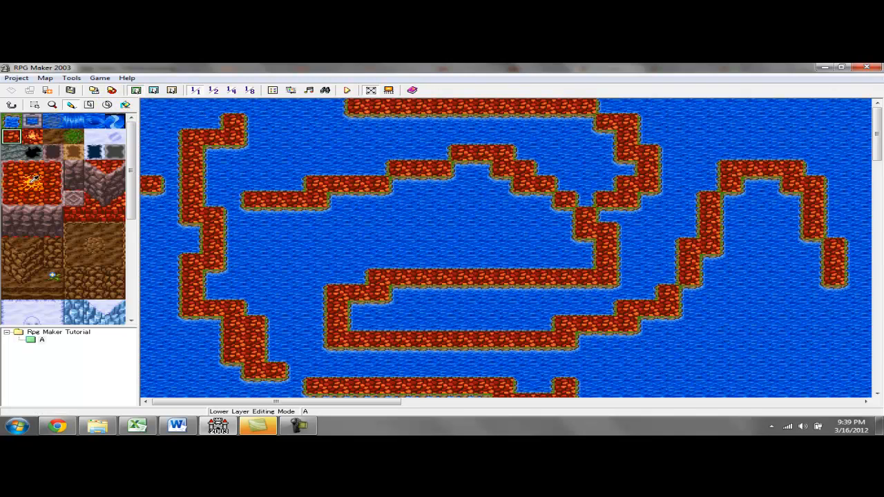
- Examine the Dungeon object tiles of the upper layer, picking the boulder, the tall ice crystal and the metal bars
{"action": "left_click", "coordinate": [155, 92]}
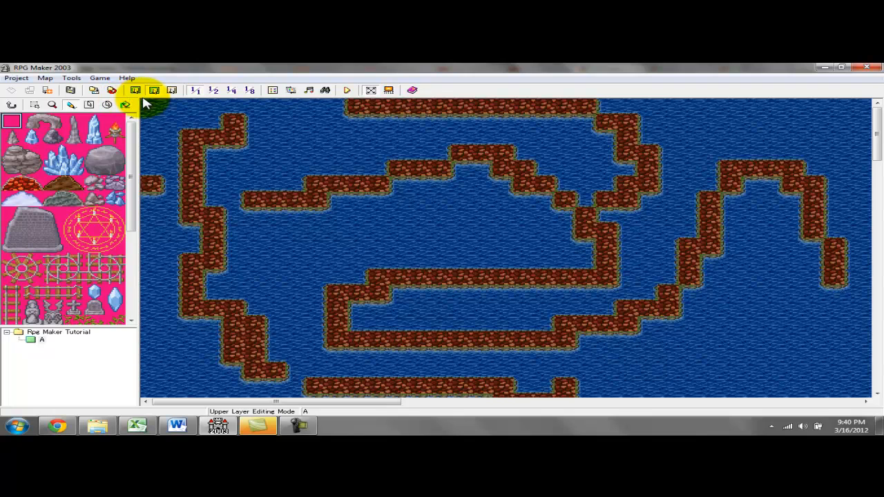
{"action": "left_click_drag", "start_coordinate": [131, 179], "coordinate": [118, 160]}
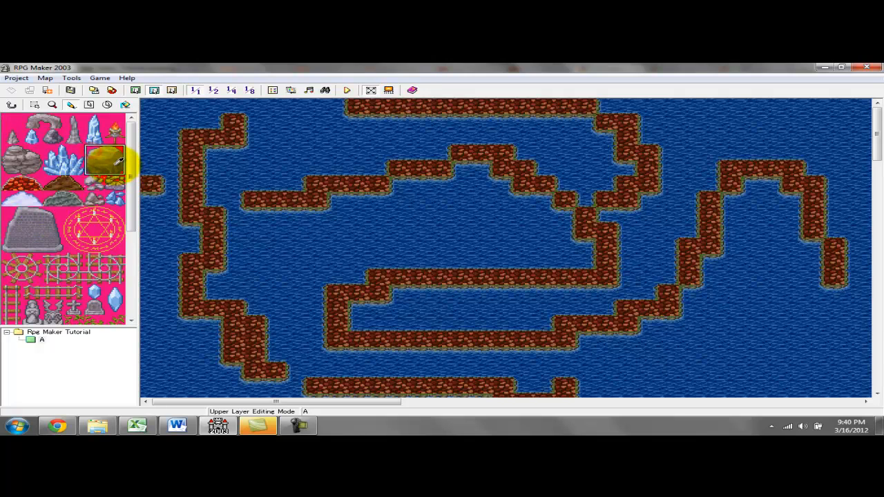
{"action": "left_click", "coordinate": [93, 128]}
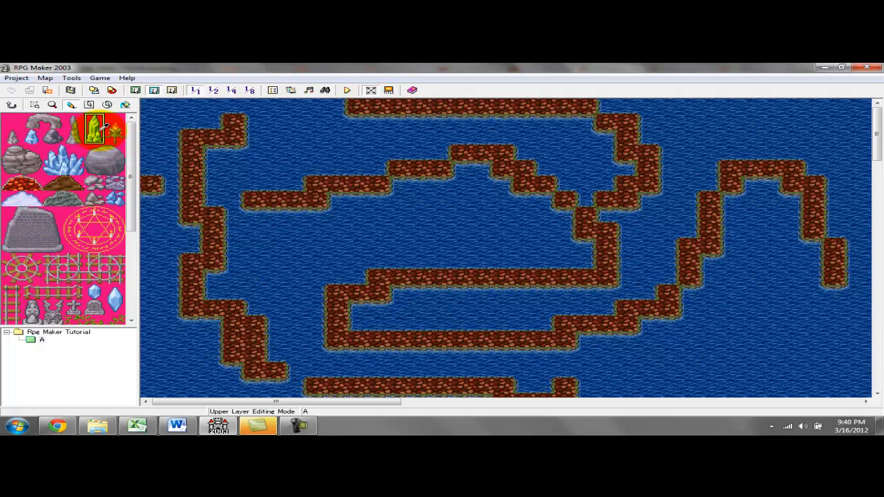
{"action": "left_click_drag", "start_coordinate": [131, 165], "coordinate": [129, 238]}
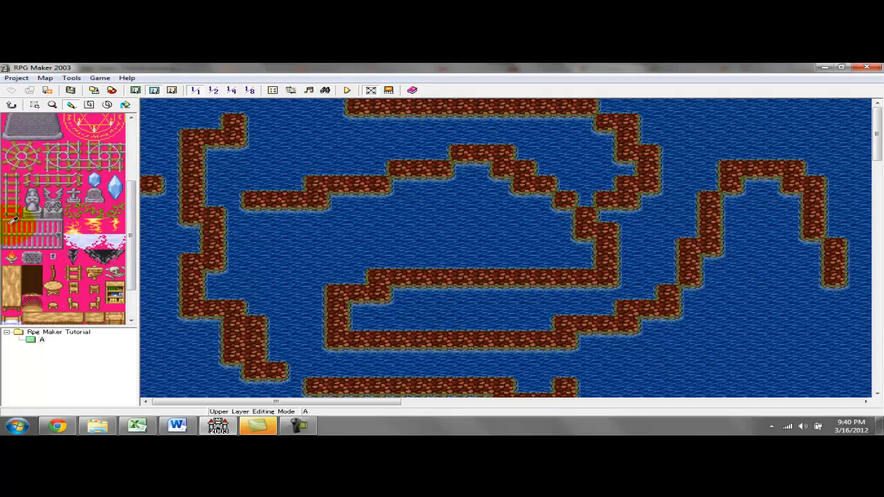
{"action": "left_click_drag", "start_coordinate": [10, 224], "coordinate": [55, 241]}
{"action": "left_click_drag", "start_coordinate": [130, 247], "coordinate": [129, 278]}
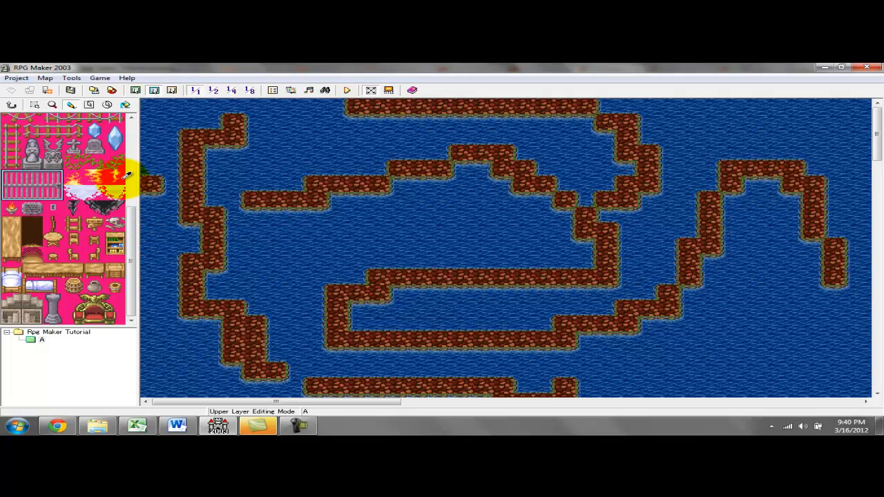
{"action": "scroll", "coordinate": [136, 159], "scroll_direction": "up", "scroll_amount": 3}
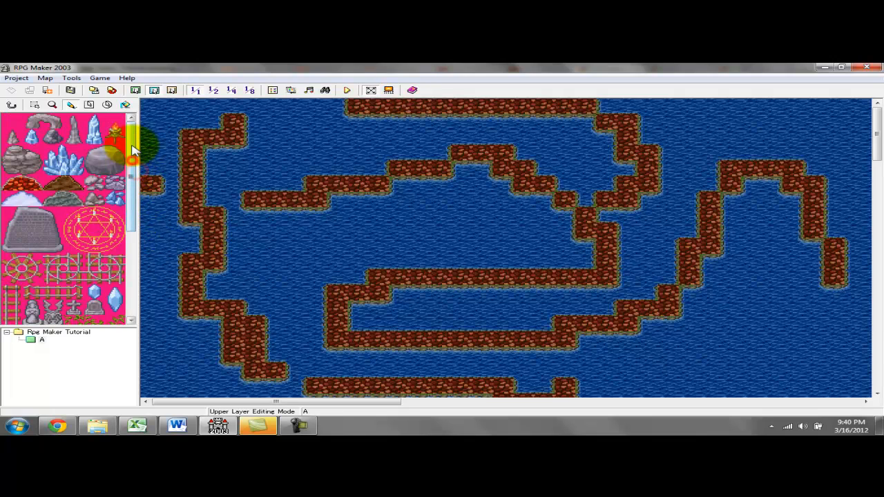
- Switch map A to event layer editing and review the available editing modes
{"action": "left_click", "coordinate": [173, 91]}
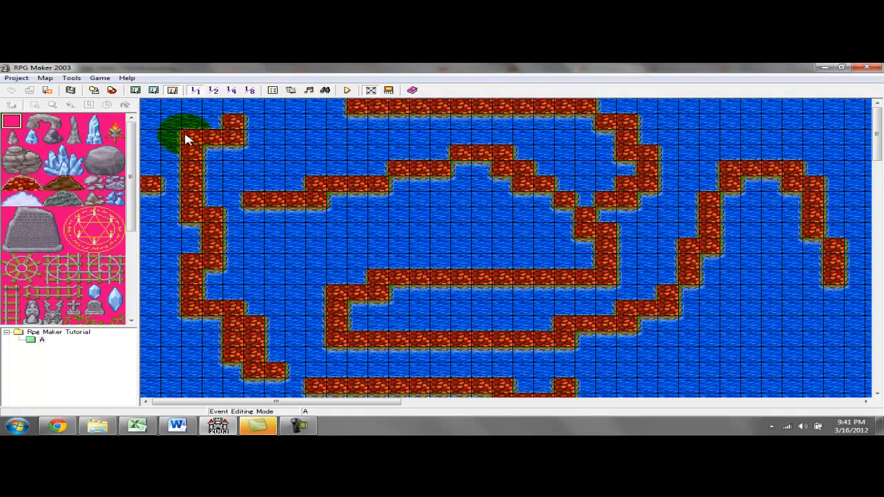
{"action": "left_click", "coordinate": [45, 78]}
{"action": "mouse_move", "coordinate": [76, 110]}
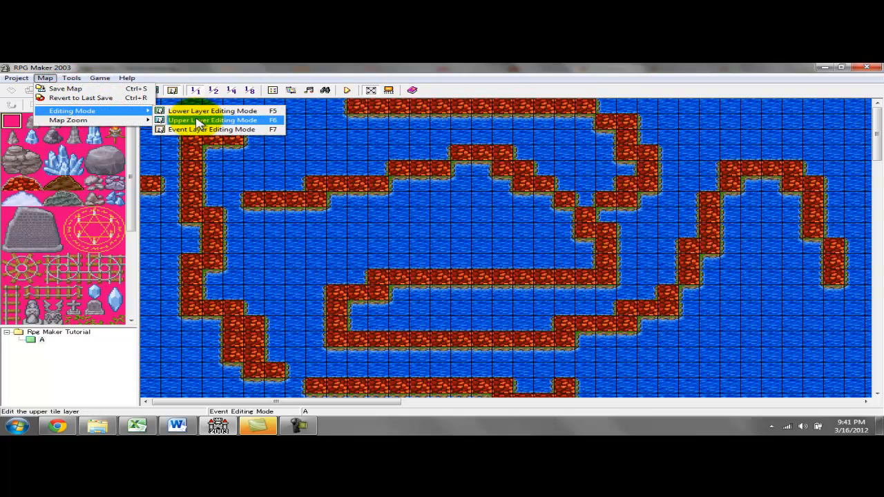
{"action": "left_click", "coordinate": [106, 90]}
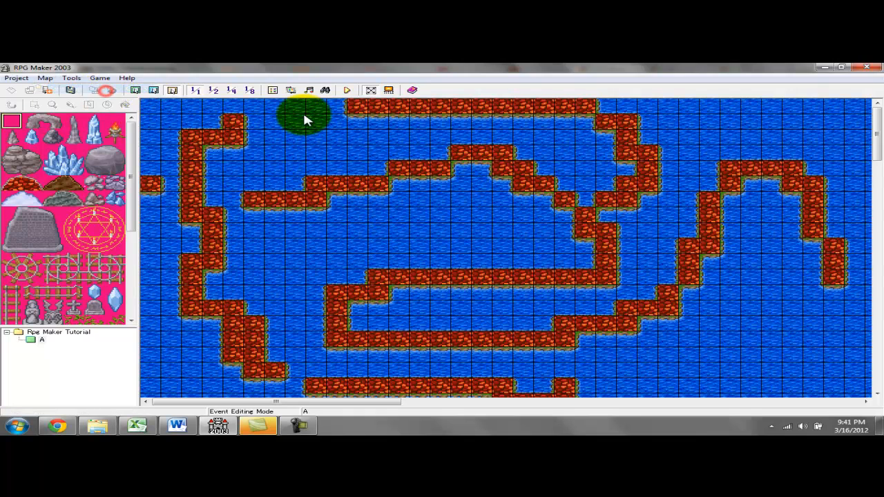
{"action": "left_click", "coordinate": [43, 78]}
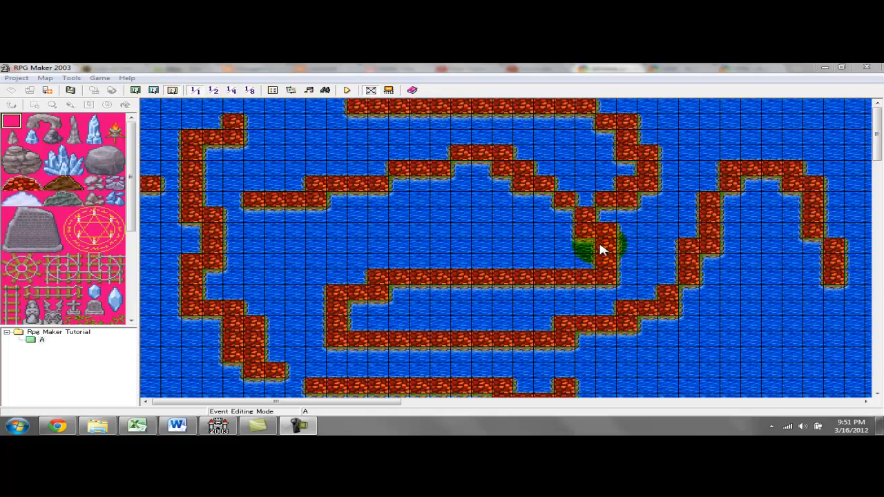
- Compare map A at the 1/8, 1/4 and 1/2 view ratios and return to 1/1
{"action": "left_click", "coordinate": [250, 90]}
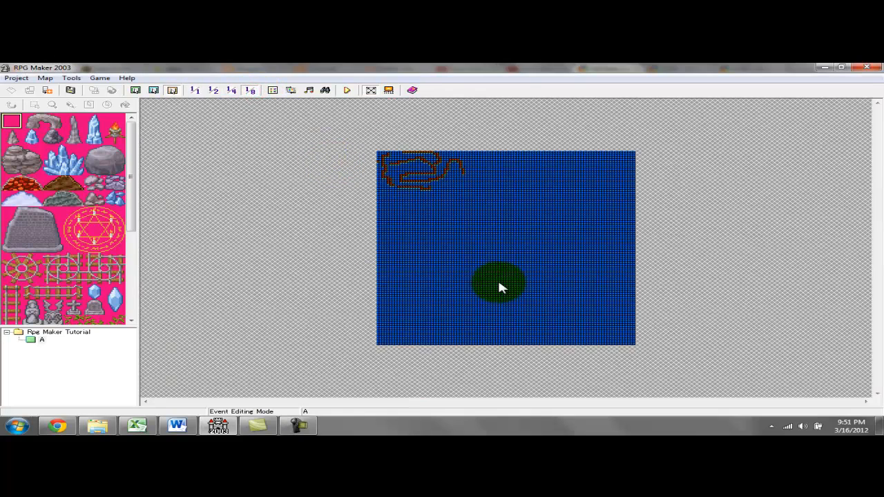
{"action": "left_click", "coordinate": [231, 90]}
{"action": "left_click", "coordinate": [213, 90]}
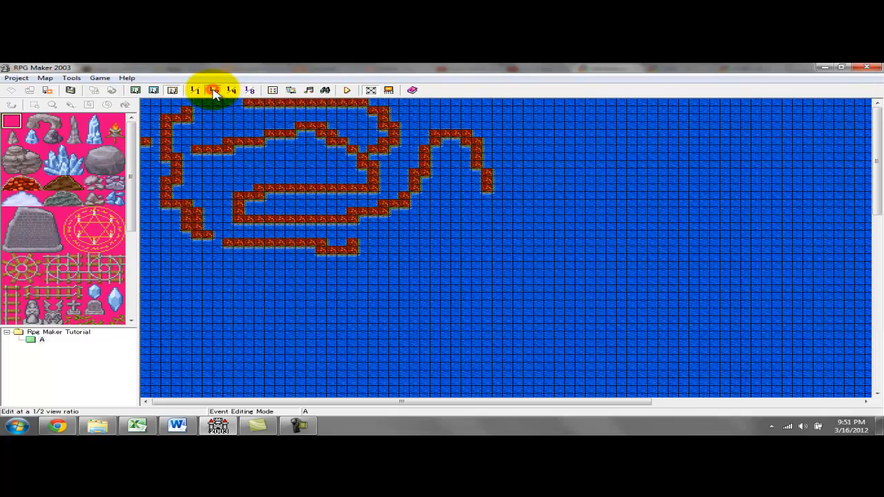
{"action": "left_click", "coordinate": [250, 89]}
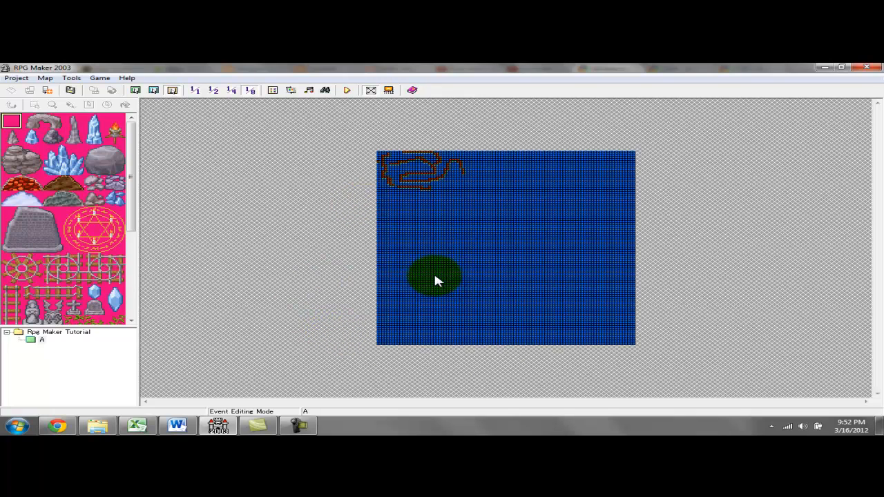
{"action": "left_click", "coordinate": [195, 91]}
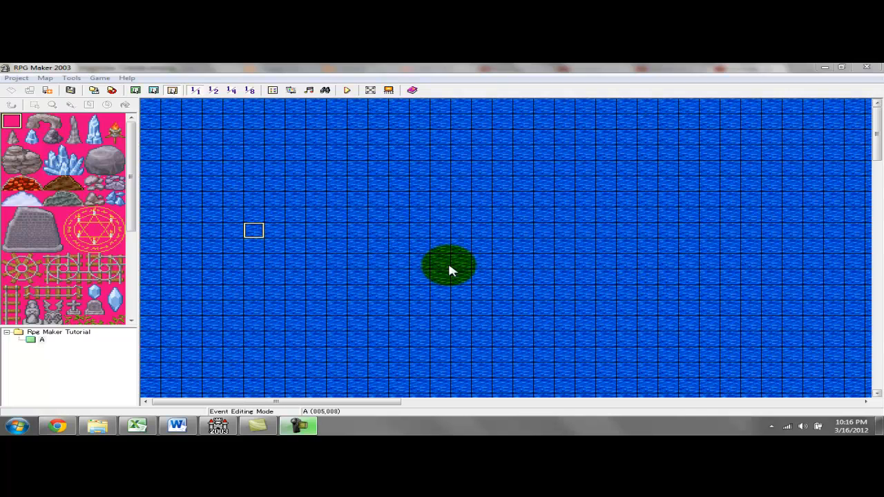
- Set map A's dimensions to 20 x 15 in its map properties
{"action": "left_click", "coordinate": [41, 342]}
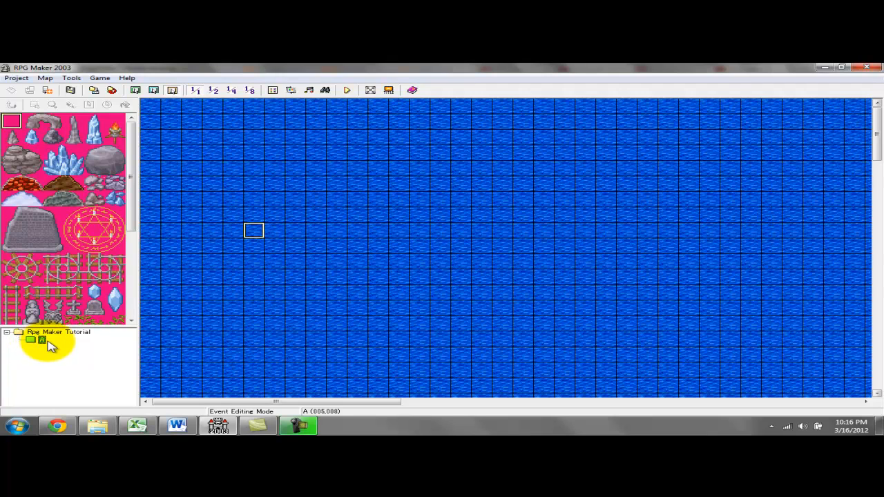
{"action": "right_click", "coordinate": [42, 341]}
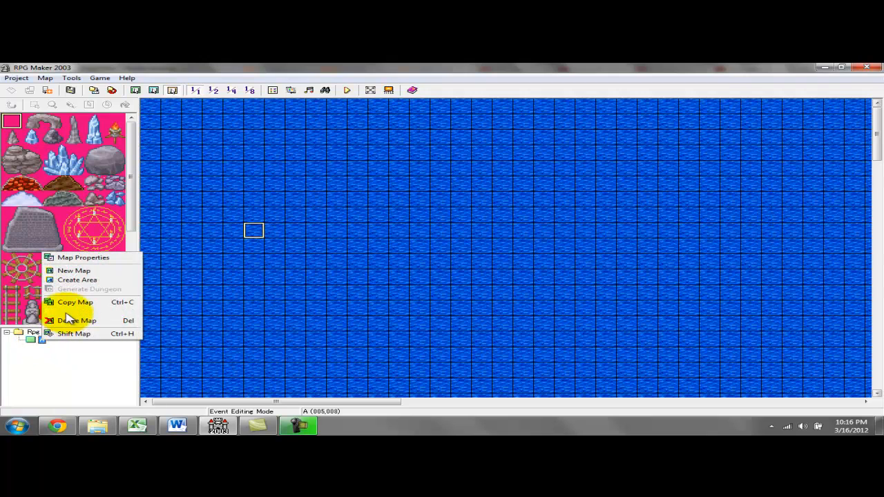
{"action": "left_click", "coordinate": [87, 259]}
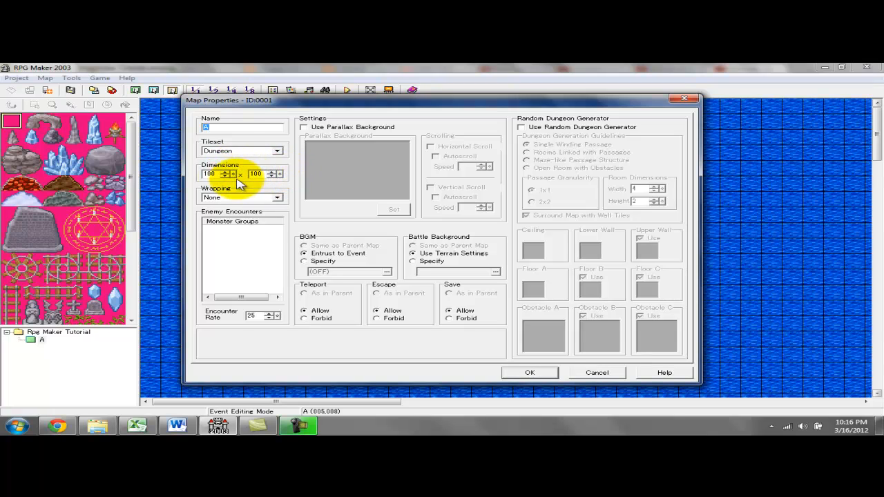
{"action": "left_click", "coordinate": [251, 174]}
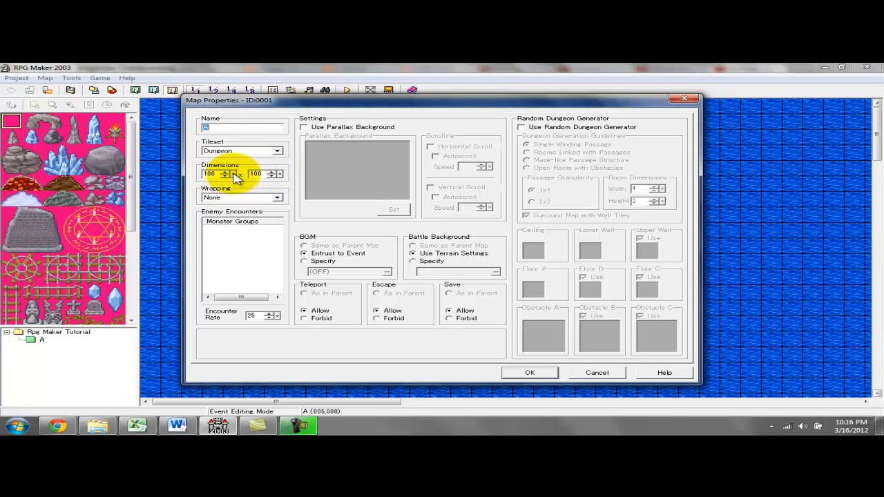
{"action": "left_click_drag", "start_coordinate": [234, 174], "coordinate": [232, 282]}
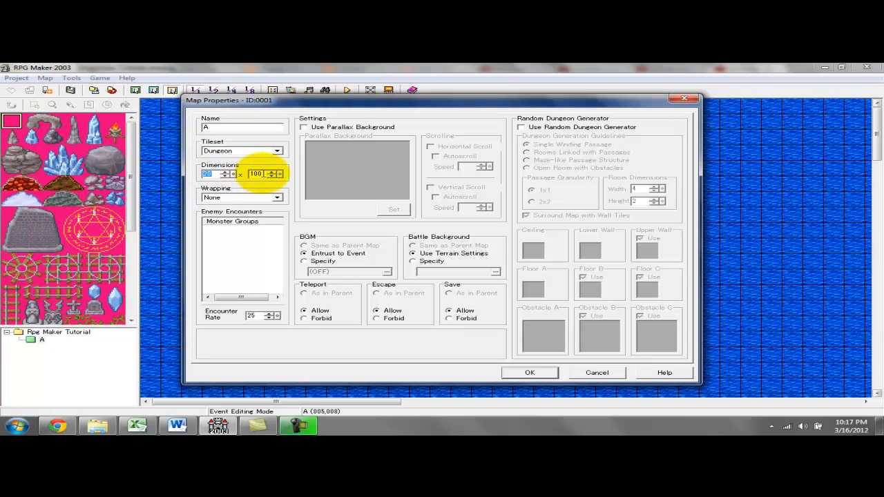
{"action": "double_click", "coordinate": [256, 173]}
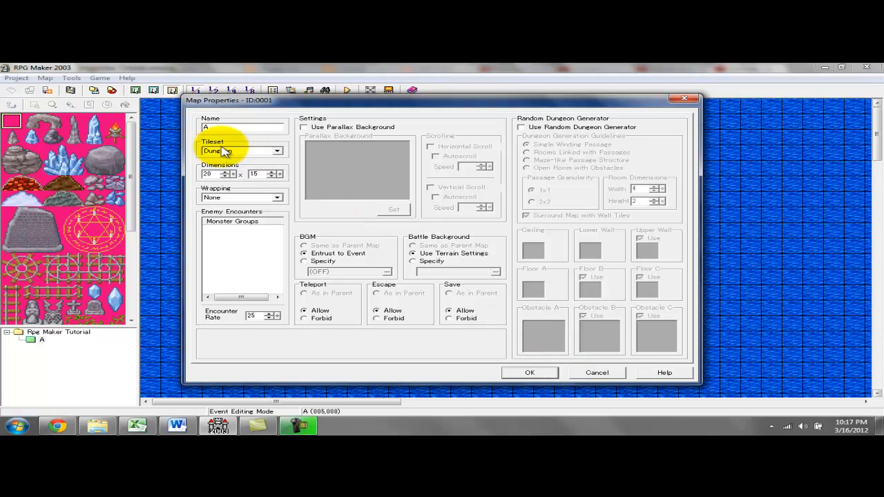
- Change map A's tileset to Town and apply the map properties
{"action": "left_click", "coordinate": [252, 149]}
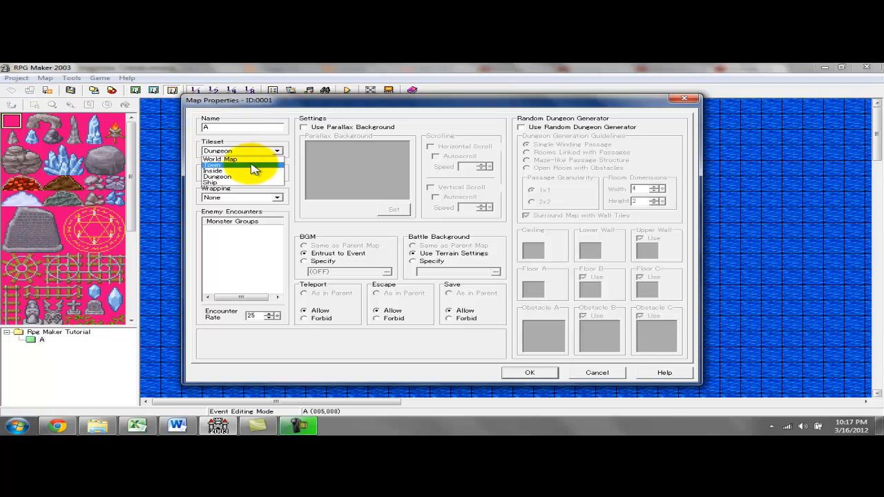
{"action": "left_click", "coordinate": [256, 165]}
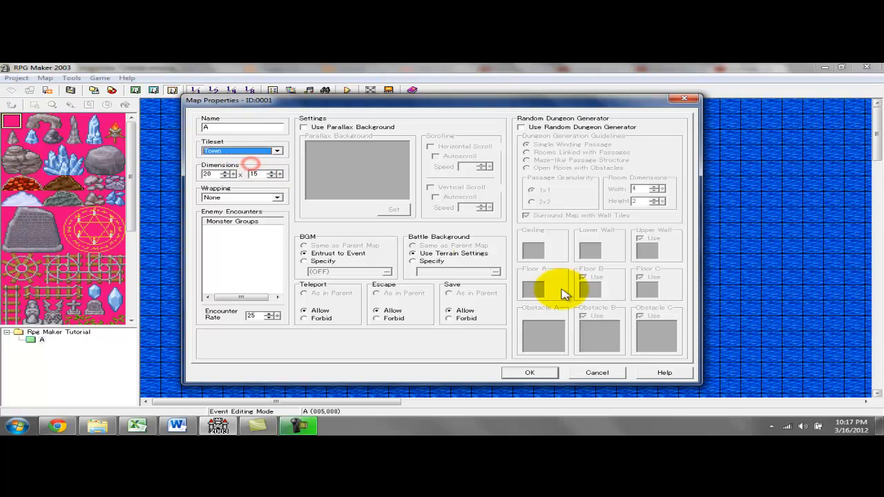
{"action": "left_click", "coordinate": [527, 374]}
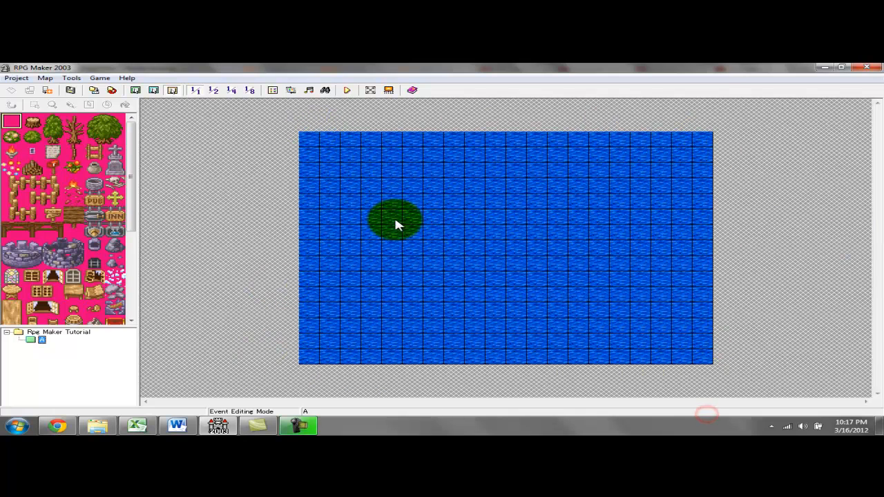
- Trace the bottom row and the right-hand column of map A cell by cell with the event cursor, returning to the bottom-left cell
{"action": "left_click", "coordinate": [309, 357]}
{"action": "key", "text": "Right"}
{"action": "key", "text": "Right"}
{"action": "key", "text": "Right"}
{"action": "key", "text": "Right"}
{"action": "key", "text": "Right"}
{"action": "key", "text": "Right"}
{"action": "key", "text": "Right"}
{"action": "key", "text": "Right"}
{"action": "key", "text": "Right"}
{"action": "key", "text": "Right"}
{"action": "key", "text": "Right"}
{"action": "key", "text": "Right"}
{"action": "key", "text": "Right"}
{"action": "key", "text": "Right"}
{"action": "key", "text": "Right"}
{"action": "key", "text": "Right"}
{"action": "key", "text": "Right"}
{"action": "key", "text": "Right"}
{"action": "key", "text": "Right"}
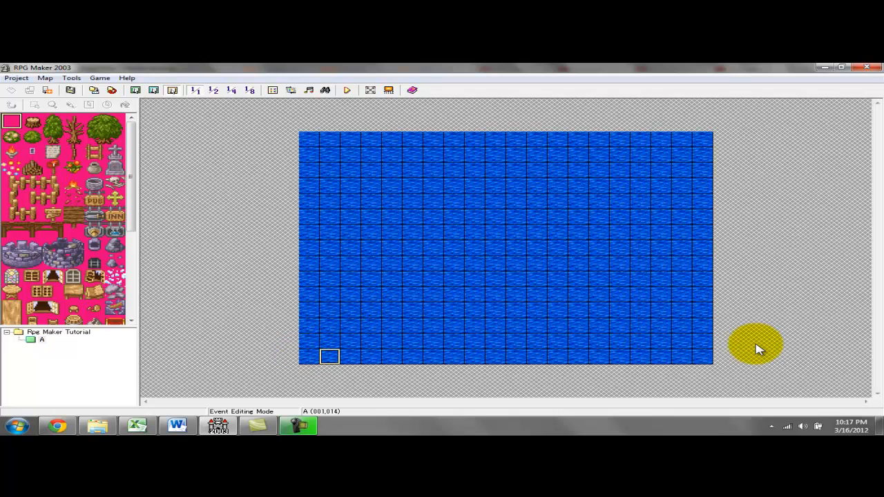
{"action": "key", "text": "Up"}
{"action": "key", "text": "Up"}
{"action": "key", "text": "Up"}
{"action": "key", "text": "Up"}
{"action": "key", "text": "Up"}
{"action": "key", "text": "Up"}
{"action": "key", "text": "Up"}
{"action": "key", "text": "Up"}
{"action": "key", "text": "Up"}
{"action": "key", "text": "Up"}
{"action": "key", "text": "Up"}
{"action": "key", "text": "Up"}
{"action": "key", "text": "Up"}
{"action": "key", "text": "Down"}
{"action": "key", "text": "Down"}
{"action": "key", "text": "Down"}
{"action": "key", "text": "Down"}
{"action": "key", "text": "Down"}
{"action": "key", "text": "Down"}
{"action": "key", "text": "Down"}
{"action": "key", "text": "Down"}
{"action": "key", "text": "Down"}
{"action": "key", "text": "Down"}
{"action": "key", "text": "Down"}
{"action": "key", "text": "Down"}
{"action": "key", "text": "Down"}
{"action": "key", "text": "Down"}
{"action": "key", "text": "Up"}
{"action": "key", "text": "Up"}
{"action": "key", "text": "Up"}
{"action": "key", "text": "Up"}
{"action": "key", "text": "Up"}
{"action": "key", "text": "Up"}
{"action": "key", "text": "Up"}
{"action": "key", "text": "Up"}
{"action": "key", "text": "Up"}
{"action": "key", "text": "Up"}
{"action": "key", "text": "Up"}
{"action": "key", "text": "Up"}
{"action": "key", "text": "Up"}
{"action": "key", "text": "Up"}
{"action": "key", "text": "Down"}
{"action": "key", "text": "Down"}
{"action": "key", "text": "Down"}
{"action": "key", "text": "Down"}
{"action": "key", "text": "Down"}
{"action": "key", "text": "Down"}
{"action": "key", "text": "Down"}
{"action": "key", "text": "Down"}
{"action": "key", "text": "Down"}
{"action": "key", "text": "Down"}
{"action": "key", "text": "Down"}
{"action": "key", "text": "Down"}
{"action": "key", "text": "Down"}
{"action": "key", "text": "Down"}
{"action": "key", "text": "Left"}
{"action": "key", "text": "Left"}
{"action": "key", "text": "Left"}
{"action": "key", "text": "Left"}
{"action": "key", "text": "Left"}
{"action": "key", "text": "Left"}
{"action": "key", "text": "Left"}
{"action": "key", "text": "Left"}
{"action": "key", "text": "Left"}
{"action": "key", "text": "Left"}
{"action": "key", "text": "Left"}
{"action": "key", "text": "Left"}
{"action": "key", "text": "Left"}
{"action": "key", "text": "Left"}
{"action": "key", "text": "Left"}
{"action": "key", "text": "Left"}
{"action": "key", "text": "Left"}
{"action": "key", "text": "Left"}
{"action": "key", "text": "Left"}
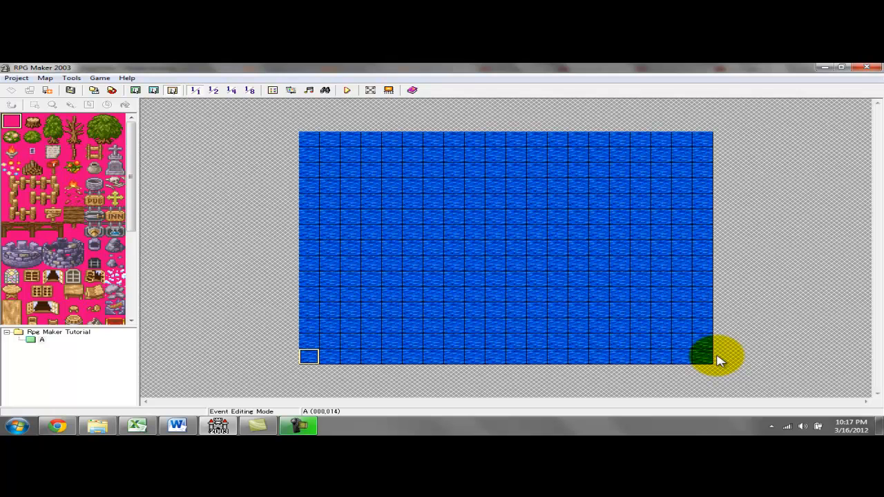
- Count the cells of map A's bottom row by moving the event cursor from the bottom-left to the bottom-right cell
{"action": "key", "text": "Right"}
{"action": "key", "text": "Right"}
{"action": "key", "text": "Right"}
{"action": "key", "text": "Right"}
{"action": "key", "text": "Right"}
{"action": "key", "text": "Right"}
{"action": "key", "text": "Right"}
{"action": "key", "text": "Right"}
{"action": "key", "text": "Right"}
{"action": "key", "text": "Right"}
{"action": "key", "text": "Right"}
{"action": "key", "text": "Right"}
{"action": "key", "text": "Right"}
{"action": "key", "text": "Right"}
{"action": "key", "text": "Right"}
{"action": "key", "text": "Right"}
{"action": "key", "text": "Right"}
{"action": "key", "text": "Right"}
{"action": "key", "text": "Right"}
- Check the height of map A by moving the event cursor up and down the right-hand column, ending on the top-right cell
{"action": "key", "text": "Up"}
{"action": "key", "text": "Up"}
{"action": "key", "text": "Up"}
{"action": "key", "text": "Up"}
{"action": "key", "text": "Up"}
{"action": "key", "text": "Up"}
{"action": "key", "text": "Up"}
{"action": "key", "text": "Up"}
{"action": "key", "text": "Up"}
{"action": "key", "text": "Up"}
{"action": "key", "text": "Up"}
{"action": "key", "text": "Up"}
{"action": "key", "text": "Down"}
{"action": "key", "text": "Down"}
{"action": "key", "text": "Down"}
{"action": "key", "text": "Down"}
{"action": "key", "text": "Down"}
{"action": "key", "text": "Down"}
{"action": "key", "text": "Down"}
{"action": "key", "text": "Down"}
{"action": "key", "text": "Down"}
{"action": "key", "text": "Down"}
{"action": "key", "text": "Down"}
{"action": "key", "text": "Left"}
{"action": "key", "text": "Down"}
{"action": "key", "text": "Right"}
{"action": "key", "text": "Down"}
{"action": "key", "text": "Up"}
{"action": "key", "text": "Up"}
{"action": "key", "text": "Up"}
{"action": "key", "text": "Up"}
{"action": "key", "text": "Up"}
{"action": "key", "text": "Up"}
{"action": "key", "text": "Up"}
{"action": "key", "text": "Up"}
{"action": "key", "text": "Up"}
{"action": "key", "text": "Down"}
{"action": "key", "text": "Up"}
{"action": "key", "text": "Up"}
{"action": "key", "text": "Up"}
{"action": "key", "text": "Up"}
{"action": "key", "text": "Up"}
{"action": "key", "text": "Down"}
{"action": "key", "text": "Down"}
{"action": "key", "text": "Down"}
{"action": "key", "text": "Down"}
{"action": "key", "text": "Down"}
{"action": "key", "text": "Down"}
{"action": "key", "text": "Down"}
{"action": "key", "text": "Down"}
{"action": "key", "text": "Down"}
{"action": "key", "text": "Down"}
{"action": "key", "text": "Down"}
{"action": "key", "text": "Down"}
{"action": "key", "text": "Down"}
{"action": "key", "text": "Down"}
{"action": "key", "text": "Up"}
{"action": "key", "text": "Up"}
{"action": "key", "text": "Up"}
{"action": "key", "text": "Up"}
{"action": "key", "text": "Up"}
{"action": "key", "text": "Up"}
{"action": "key", "text": "Up"}
{"action": "key", "text": "Up"}
{"action": "key", "text": "Up"}
{"action": "key", "text": "Up"}
{"action": "key", "text": "Up"}
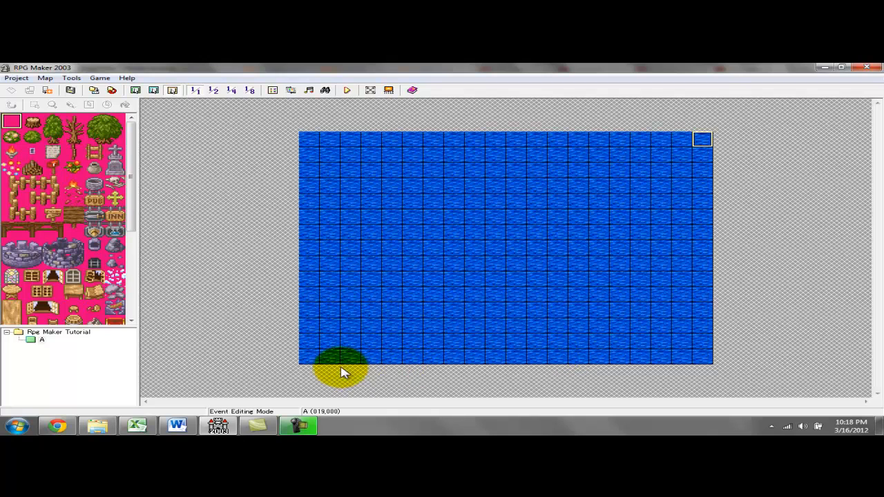
- Check the span of map A's bottom row with the event cursor, going from the bottom-left cell to the bottom-right cell
{"action": "left_click", "coordinate": [310, 357]}
{"action": "left_click_drag", "start_coordinate": [337, 363], "coordinate": [509, 360]}
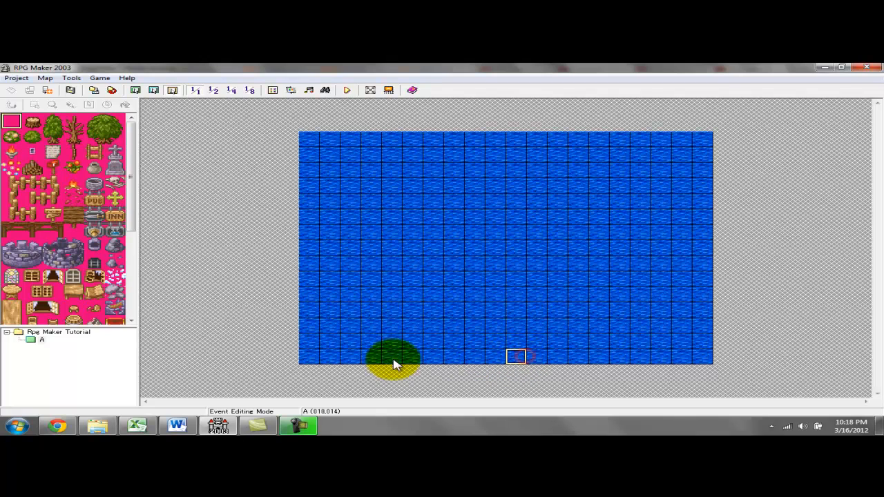
{"action": "left_click", "coordinate": [311, 359]}
{"action": "left_click", "coordinate": [702, 357]}
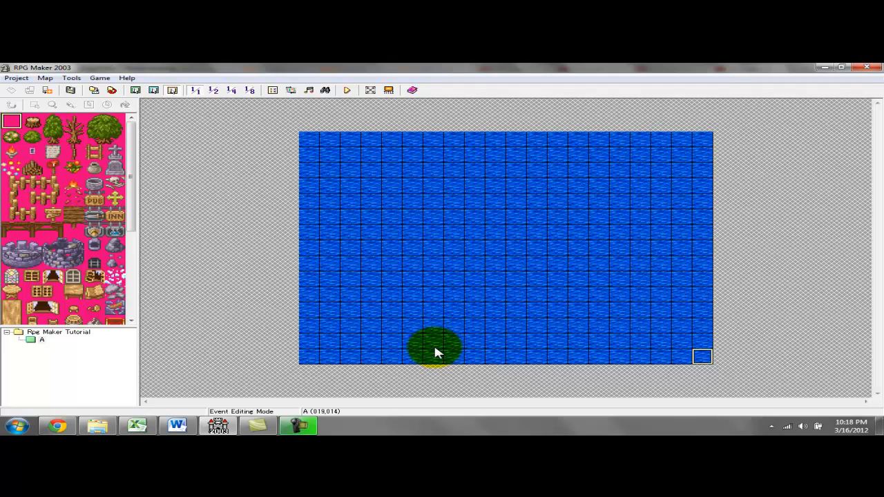
- Count the cells across map A's bottom row by moving the event cursor to the bottom-left cell and back to the bottom-right cell
{"action": "key", "text": "Left"}
{"action": "key", "text": "Left"}
{"action": "key", "text": "Left"}
{"action": "key", "text": "Left"}
{"action": "key", "text": "Left"}
{"action": "key", "text": "Left"}
{"action": "key", "text": "Left"}
{"action": "key", "text": "Left"}
{"action": "key", "text": "Left"}
{"action": "key", "text": "Left"}
{"action": "key", "text": "Left"}
{"action": "key", "text": "Left"}
{"action": "key", "text": "Left"}
{"action": "key", "text": "Left"}
{"action": "key", "text": "Left"}
{"action": "key", "text": "Left"}
{"action": "key", "text": "Left"}
{"action": "key", "text": "Left"}
{"action": "key", "text": "Left"}
{"action": "key", "text": "Right"}
{"action": "key", "text": "Right"}
{"action": "key", "text": "Right"}
{"action": "key", "text": "Right"}
{"action": "key", "text": "Right"}
{"action": "key", "text": "Right"}
{"action": "key", "text": "Right"}
{"action": "key", "text": "Right"}
{"action": "key", "text": "Right"}
{"action": "key", "text": "Right"}
{"action": "key", "text": "Right"}
{"action": "key", "text": "Right"}
{"action": "key", "text": "Right"}
{"action": "key", "text": "Right"}
{"action": "key", "text": "Right"}
{"action": "key", "text": "Right"}
{"action": "key", "text": "Right"}
{"action": "key", "text": "Right"}
{"action": "key", "text": "Right"}
- Count the cells of map A's right-hand column by moving the event cursor up and down it twice, ending on the bottom-right cell
{"action": "key", "text": "Up"}
{"action": "key", "text": "Up"}
{"action": "key", "text": "Up"}
{"action": "key", "text": "Up"}
{"action": "key", "text": "Up"}
{"action": "key", "text": "Up"}
{"action": "key", "text": "Up"}
{"action": "key", "text": "Up"}
{"action": "key", "text": "Up"}
{"action": "key", "text": "Up"}
{"action": "key", "text": "Down"}
{"action": "key", "text": "Down"}
{"action": "key", "text": "Down"}
{"action": "key", "text": "Down"}
{"action": "key", "text": "Down"}
{"action": "key", "text": "Down"}
{"action": "key", "text": "Down"}
{"action": "key", "text": "Down"}
{"action": "key", "text": "Down"}
{"action": "key", "text": "Down"}
{"action": "key", "text": "Down"}
{"action": "key", "text": "Down"}
{"action": "key", "text": "Down"}
{"action": "key", "text": "Up"}
{"action": "key", "text": "Up"}
{"action": "key", "text": "Up"}
{"action": "key", "text": "Up"}
{"action": "key", "text": "Up"}
{"action": "key", "text": "Up"}
{"action": "key", "text": "Up"}
{"action": "key", "text": "Up"}
{"action": "key", "text": "Up"}
{"action": "key", "text": "Up"}
{"action": "key", "text": "Up"}
{"action": "key", "text": "Up"}
{"action": "key", "text": "Up"}
{"action": "key", "text": "Down"}
{"action": "key", "text": "Down"}
{"action": "key", "text": "Down"}
{"action": "key", "text": "Down"}
{"action": "key", "text": "Down"}
{"action": "key", "text": "Down"}
{"action": "key", "text": "Down"}
{"action": "key", "text": "Down"}
{"action": "key", "text": "Down"}
{"action": "key", "text": "Down"}
{"action": "key", "text": "Down"}
{"action": "key", "text": "Down"}
{"action": "key", "text": "Down"}
{"action": "key", "text": "Down"}
- Recheck the width of map A by running the event cursor along the bottom row to its left end and back
{"action": "key", "text": "Left"}
{"action": "key", "text": "Down"}
{"action": "key", "text": "Left"}
{"action": "key", "text": "Left"}
{"action": "key", "text": "Left"}
{"action": "key", "text": "Left"}
{"action": "key", "text": "Left"}
{"action": "key", "text": "Left"}
{"action": "key", "text": "Left"}
{"action": "key", "text": "Left"}
{"action": "key", "text": "Left"}
{"action": "key", "text": "Left"}
{"action": "key", "text": "Left"}
{"action": "key", "text": "Left"}
{"action": "key", "text": "Left"}
{"action": "key", "text": "Left"}
{"action": "key", "text": "Left"}
{"action": "key", "text": "Left"}
{"action": "key", "text": "Left"}
{"action": "key", "text": "Left"}
{"action": "key", "text": "Right"}
{"action": "key", "text": "Right"}
{"action": "key", "text": "Right"}
{"action": "key", "text": "Right"}
{"action": "key", "text": "Right"}
{"action": "key", "text": "Right"}
{"action": "key", "text": "Right"}
{"action": "key", "text": "Right"}
{"action": "key", "text": "Right"}
{"action": "key", "text": "Right"}
{"action": "key", "text": "Right"}
{"action": "key", "text": "Right"}
{"action": "key", "text": "Right"}
{"action": "key", "text": "Right"}
{"action": "key", "text": "Right"}
{"action": "key", "text": "Right"}
{"action": "key", "text": "Right"}
{"action": "key", "text": "Right"}
{"action": "key", "text": "Right"}
- Trace map A's right-hand column upward and its top row leftward with the event cursor, ending on the left column's second cell from the top
{"action": "key", "text": "Up"}
{"action": "key", "text": "Up"}
{"action": "key", "text": "Up"}
{"action": "key", "text": "Up"}
{"action": "key", "text": "Up"}
{"action": "key", "text": "Up"}
{"action": "key", "text": "Up"}
{"action": "key", "text": "Up"}
{"action": "key", "text": "Up"}
{"action": "key", "text": "Up"}
{"action": "key", "text": "Up"}
{"action": "key", "text": "Up"}
{"action": "key", "text": "Up"}
{"action": "key", "text": "Left"}
{"action": "key", "text": "Left"}
{"action": "key", "text": "Left"}
{"action": "key", "text": "Left"}
{"action": "key", "text": "Left"}
{"action": "key", "text": "Left"}
{"action": "key", "text": "Left"}
{"action": "key", "text": "Left"}
{"action": "key", "text": "Left"}
{"action": "key", "text": "Left"}
{"action": "key", "text": "Left"}
{"action": "key", "text": "Left"}
{"action": "key", "text": "Left"}
{"action": "key", "text": "Left"}
{"action": "key", "text": "Left"}
{"action": "key", "text": "Left"}
{"action": "key", "text": "Left"}
{"action": "key", "text": "Left"}
{"action": "key", "text": "Down"}
{"action": "key", "text": "Left"}
{"action": "key", "text": "Up"}
{"action": "key", "text": "Down"}
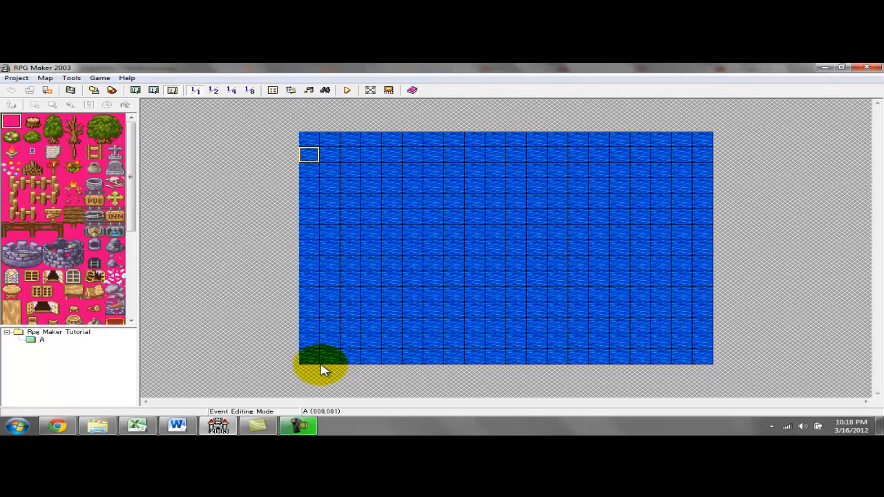
- Switch to lower layer editing and choose the plain grass tile
{"action": "left_click", "coordinate": [135, 90]}
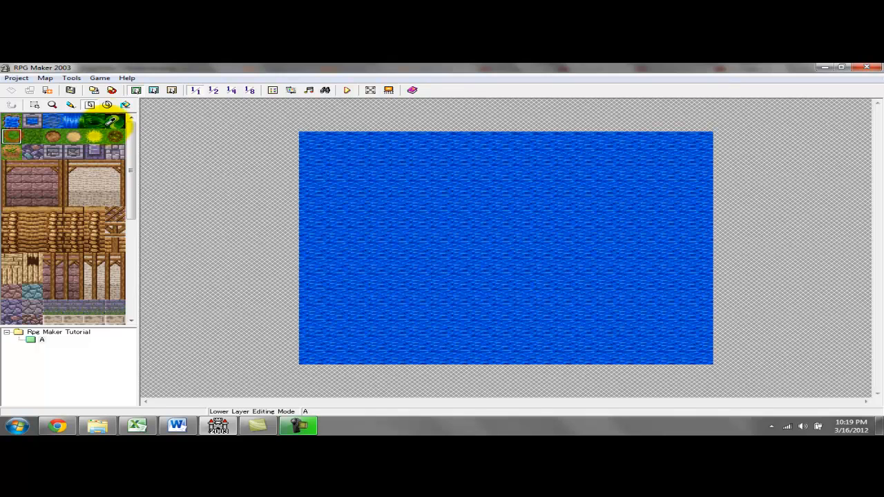
{"action": "left_click", "coordinate": [13, 136]}
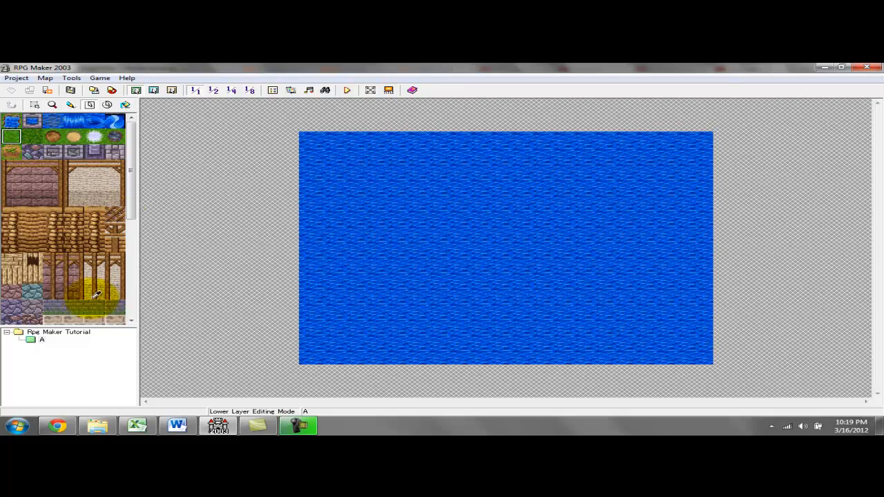
- Try covering the whole water map with grass using the Rectangle tool, and undo it
{"action": "left_click", "coordinate": [90, 105]}
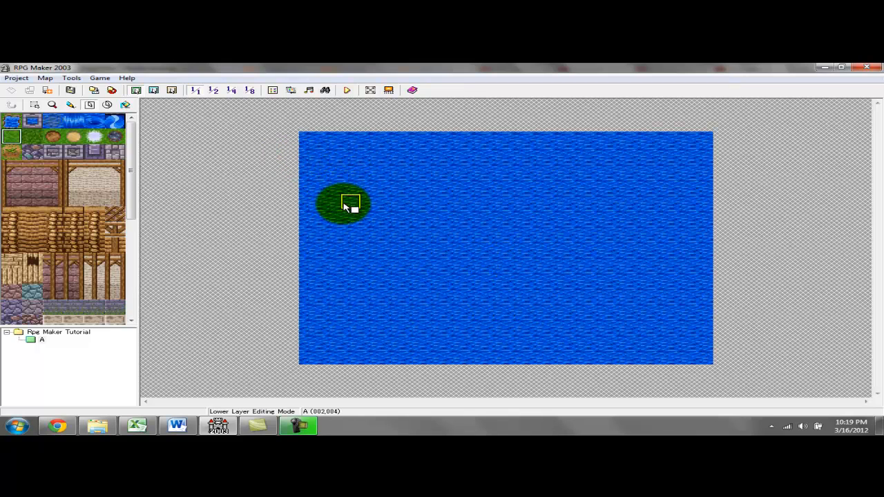
{"action": "left_click", "coordinate": [310, 143]}
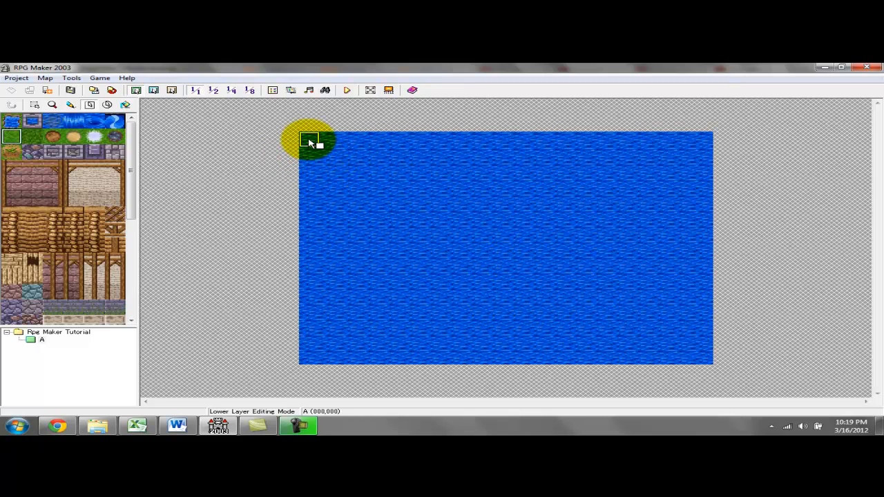
{"action": "left_click_drag", "start_coordinate": [309, 142], "coordinate": [732, 373]}
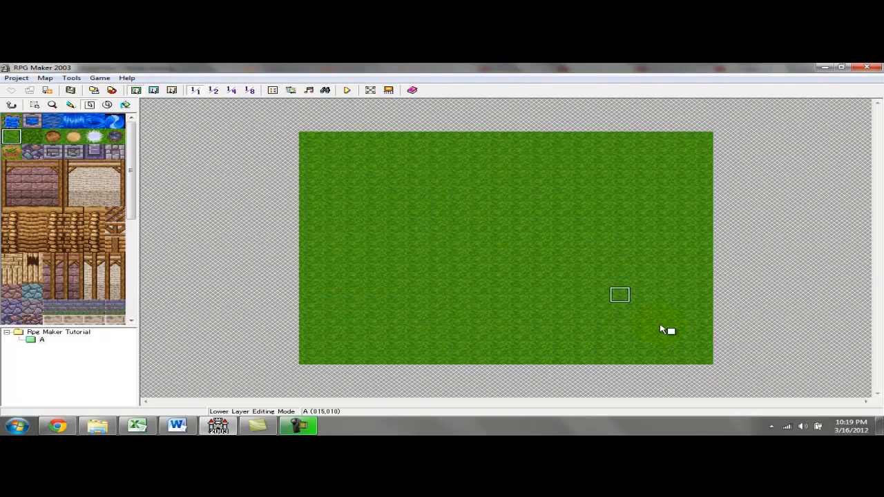
{"action": "key", "text": "ctrl+z"}
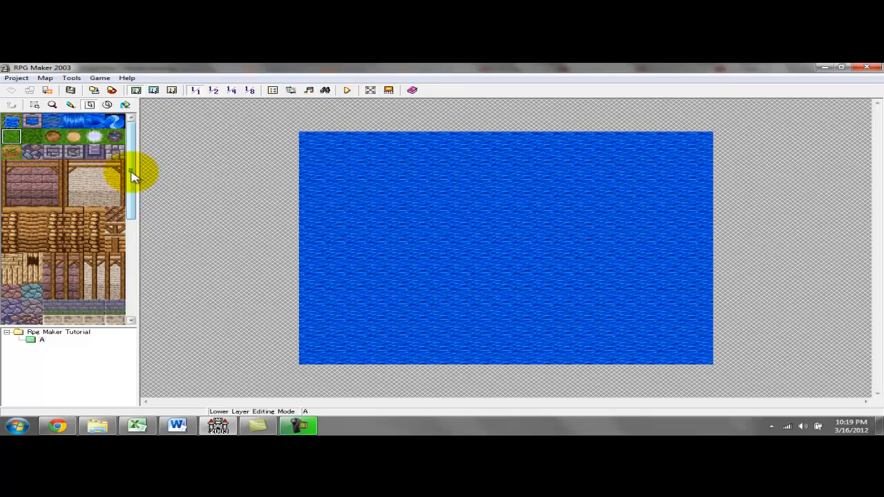
- Flood the entire map with grass using the Fill tool
{"action": "left_click", "coordinate": [126, 107]}
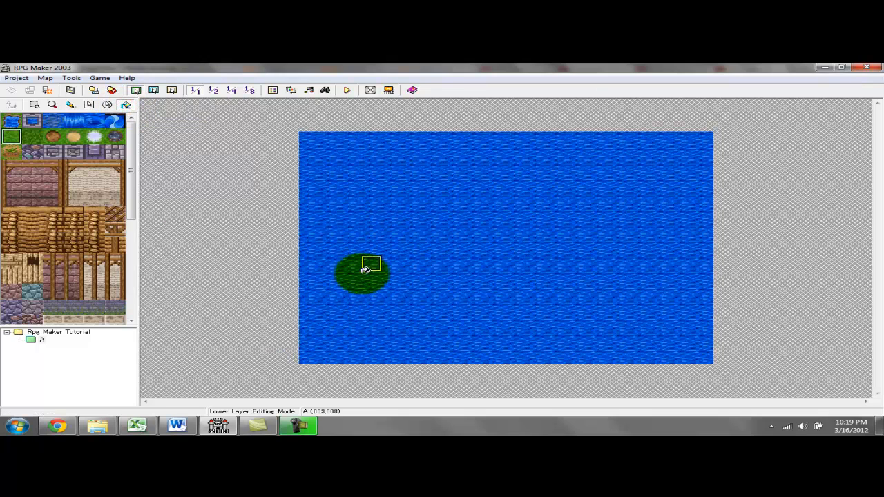
{"action": "left_click", "coordinate": [379, 236]}
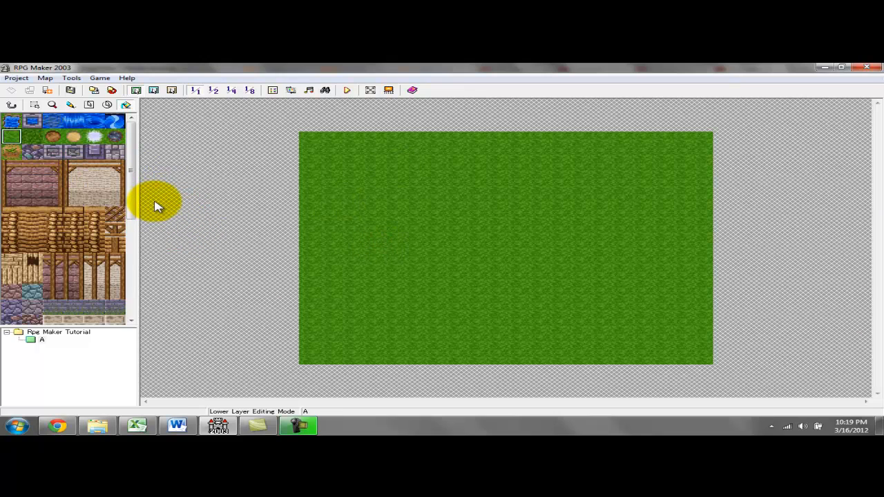
- Paint two large brown dirt patches around the map's centre with the Ellipse tool and join them with single dirt cells
{"action": "left_click", "coordinate": [54, 136]}
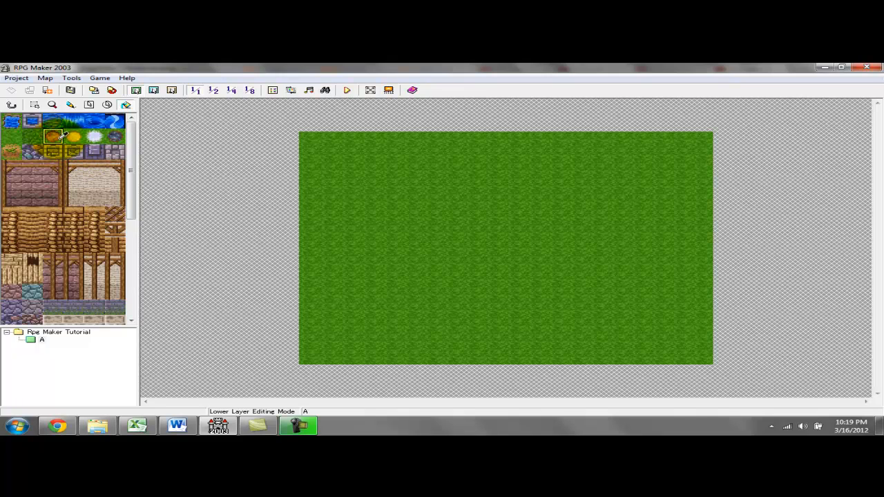
{"action": "left_click", "coordinate": [108, 106]}
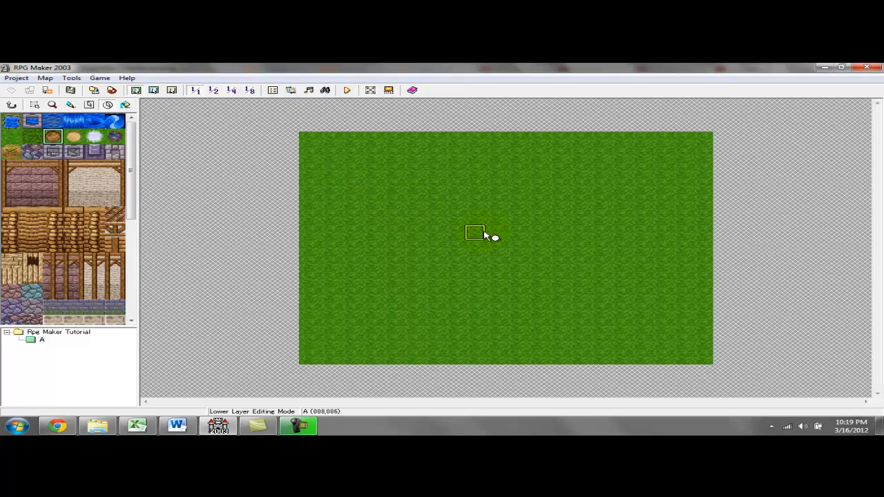
{"action": "left_click_drag", "start_coordinate": [483, 235], "coordinate": [593, 165]}
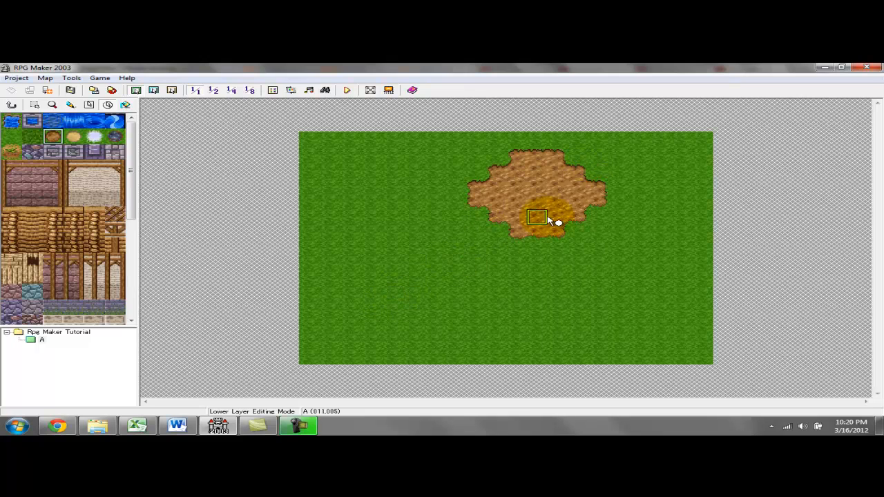
{"action": "left_click_drag", "start_coordinate": [495, 234], "coordinate": [380, 299]}
{"action": "left_click", "coordinate": [492, 235]}
{"action": "left_click", "coordinate": [496, 246]}
{"action": "left_click", "coordinate": [517, 242]}
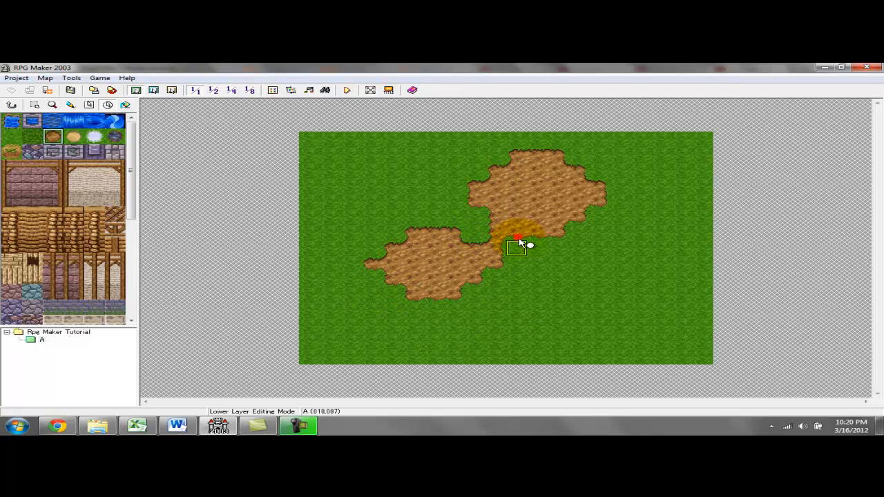
- Paint dirt patches in the map's lower-right, upper-right and lower-left corners
{"action": "left_click_drag", "start_coordinate": [665, 327], "coordinate": [584, 290]}
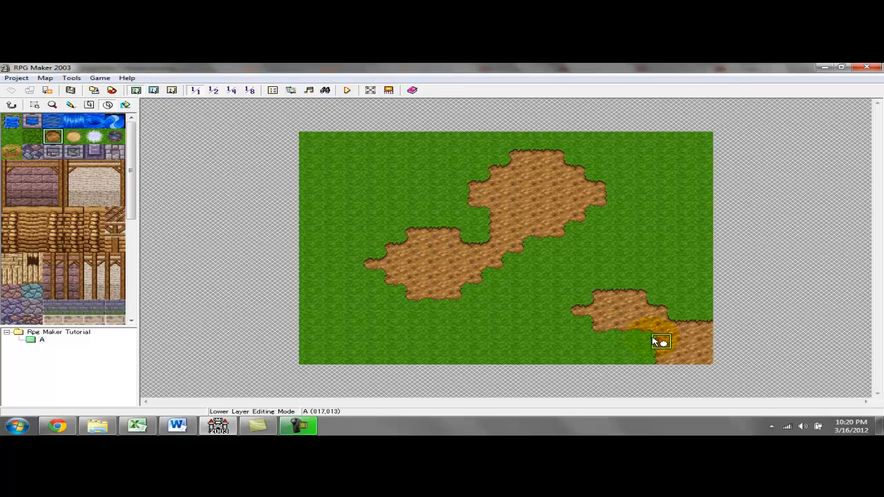
{"action": "left_click", "coordinate": [479, 261]}
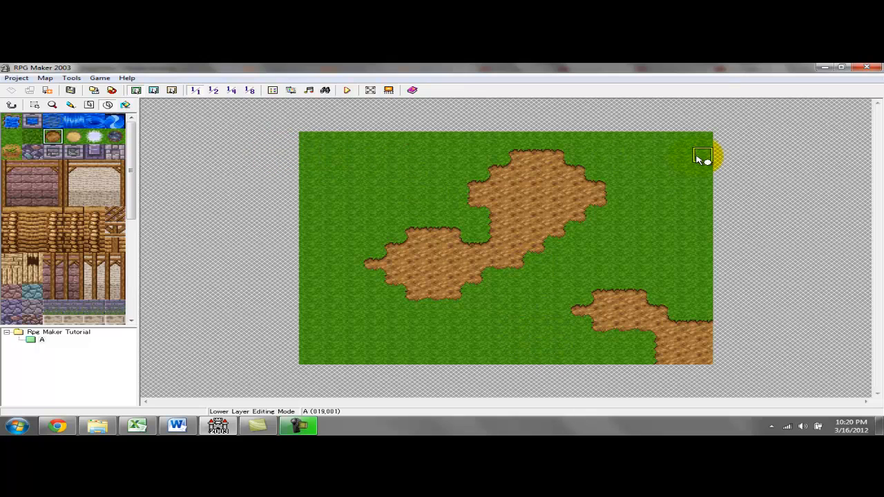
{"action": "mouse_move", "coordinate": [677, 154]}
{"action": "left_mouse_down"}
{"action": "mouse_move", "coordinate": [695, 154]}
{"action": "mouse_move", "coordinate": [675, 191]}
{"action": "left_mouse_up"}
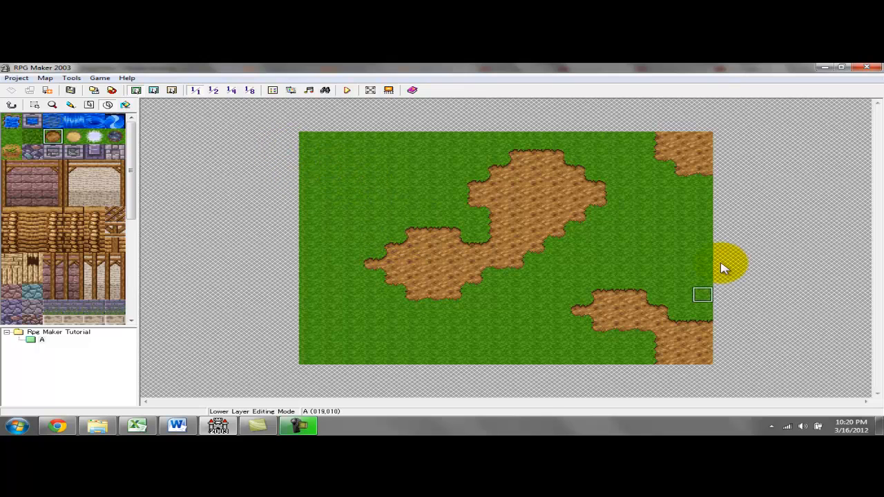
{"action": "left_click_drag", "start_coordinate": [325, 343], "coordinate": [278, 363]}
{"action": "left_click", "coordinate": [358, 354]}
{"action": "left_click", "coordinate": [357, 339]}
{"action": "left_click", "coordinate": [339, 319]}
{"action": "left_click", "coordinate": [371, 341]}
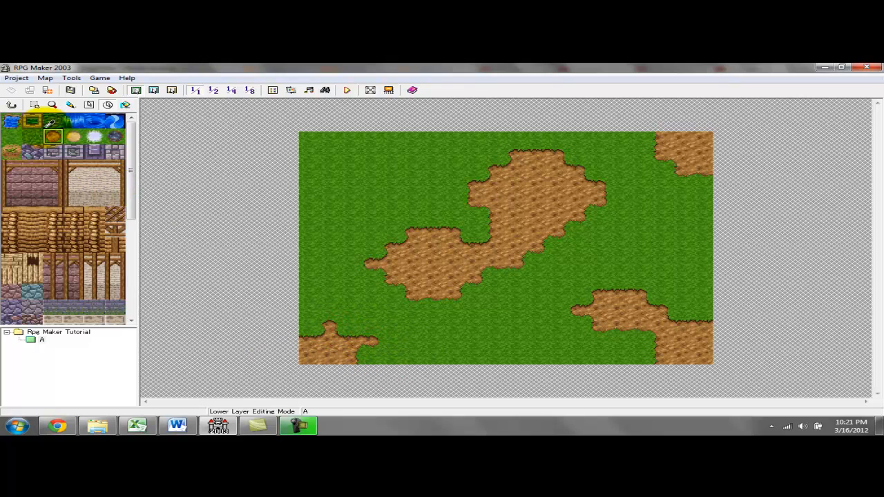
- Paint a lake of water in the map's upper-left corner with two overlapping ellipses
{"action": "left_click", "coordinate": [12, 122]}
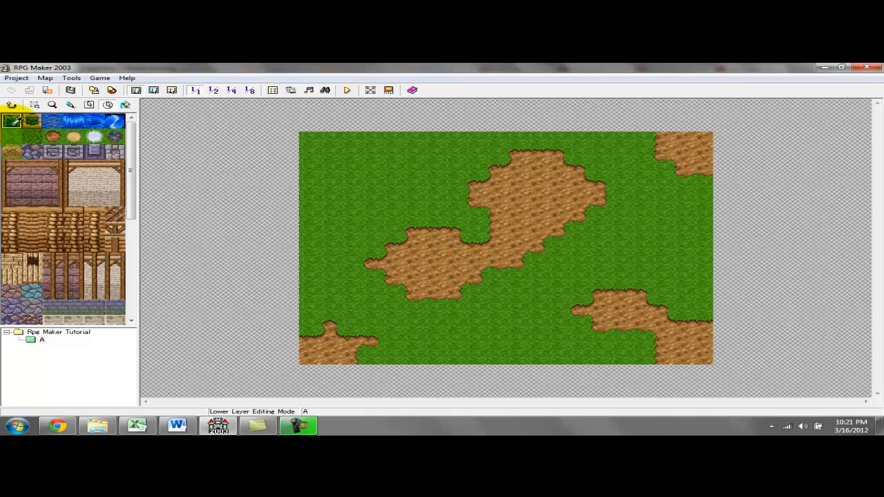
{"action": "left_click", "coordinate": [19, 119]}
{"action": "left_click_drag", "start_coordinate": [398, 184], "coordinate": [290, 131]}
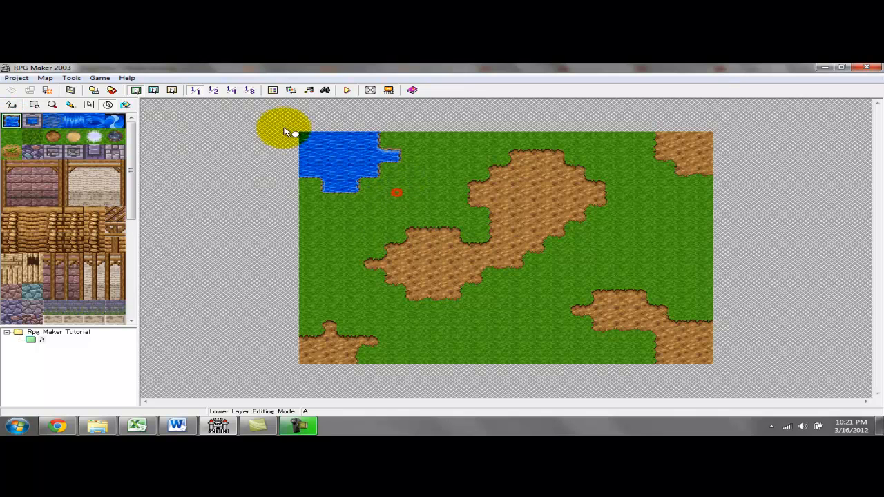
{"action": "left_click_drag", "start_coordinate": [421, 205], "coordinate": [286, 134]}
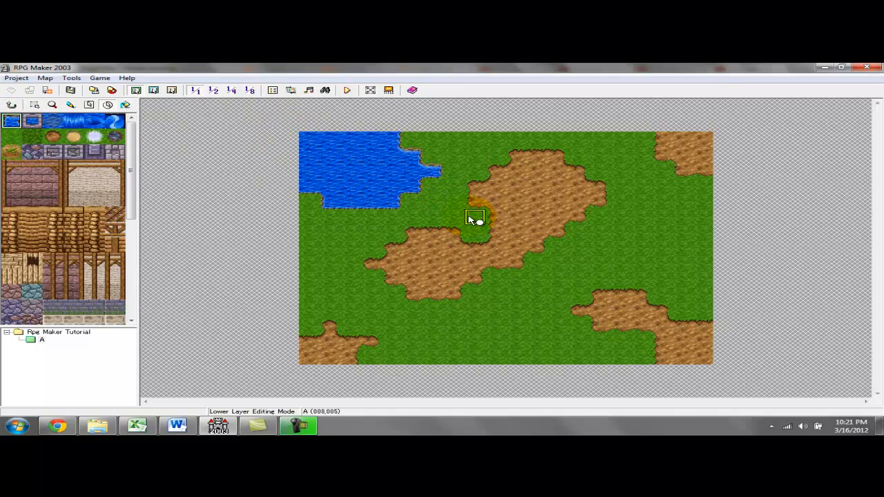
- Extend the lake east to the dirt patches, up to the map's top edge and down along its left edge
{"action": "mouse_move", "coordinate": [435, 216]}
{"action": "left_mouse_down"}
{"action": "mouse_move", "coordinate": [460, 171]}
{"action": "mouse_move", "coordinate": [480, 169]}
{"action": "left_mouse_up"}
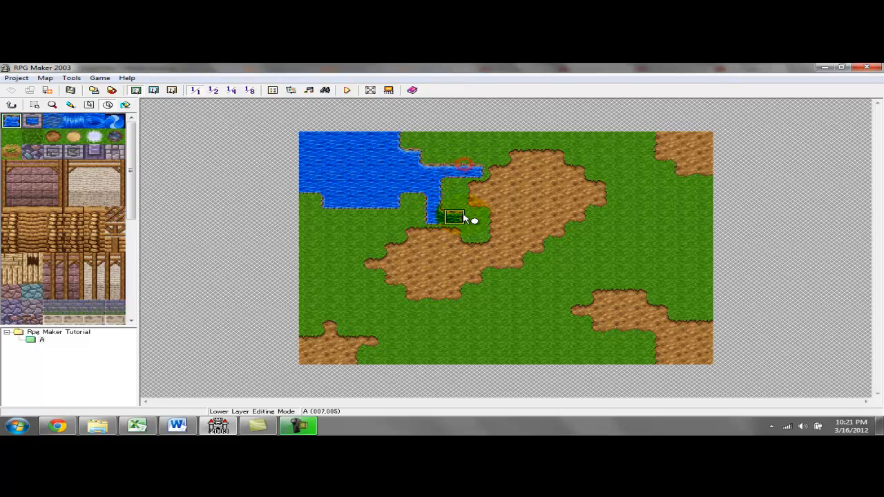
{"action": "mouse_move", "coordinate": [471, 225]}
{"action": "left_mouse_down"}
{"action": "mouse_move", "coordinate": [476, 233]}
{"action": "mouse_move", "coordinate": [465, 205]}
{"action": "mouse_move", "coordinate": [474, 182]}
{"action": "mouse_move", "coordinate": [453, 152]}
{"action": "mouse_move", "coordinate": [428, 142]}
{"action": "mouse_move", "coordinate": [462, 130]}
{"action": "left_mouse_up"}
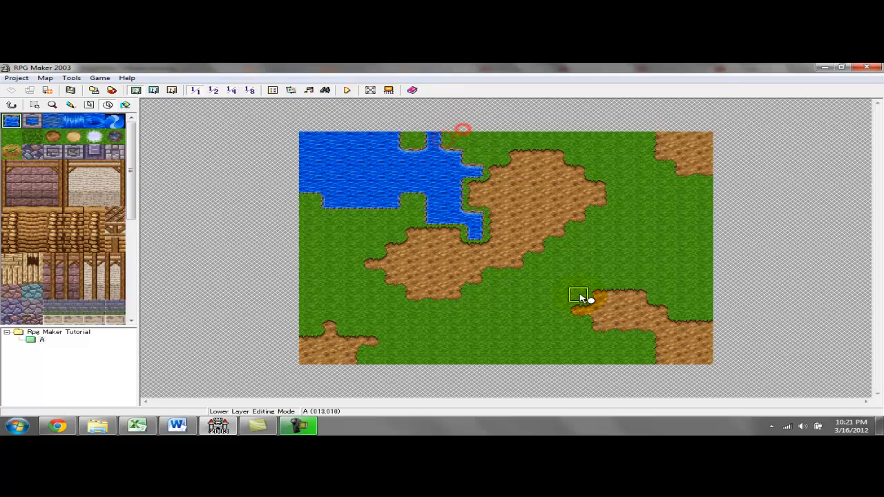
{"action": "left_click_drag", "start_coordinate": [331, 227], "coordinate": [308, 261]}
{"action": "left_click", "coordinate": [474, 232]}
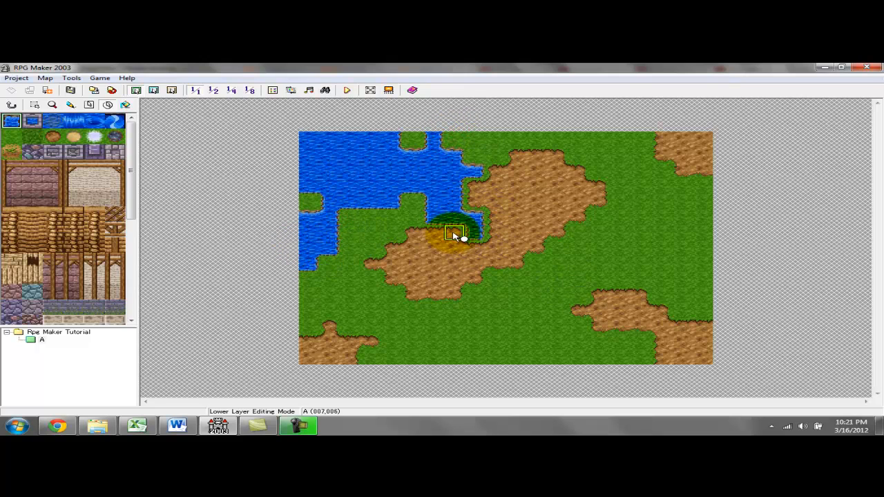
- Try extending the lake's water into the dirt where the two central patches join
{"action": "left_click_drag", "start_coordinate": [509, 242], "coordinate": [456, 238]}
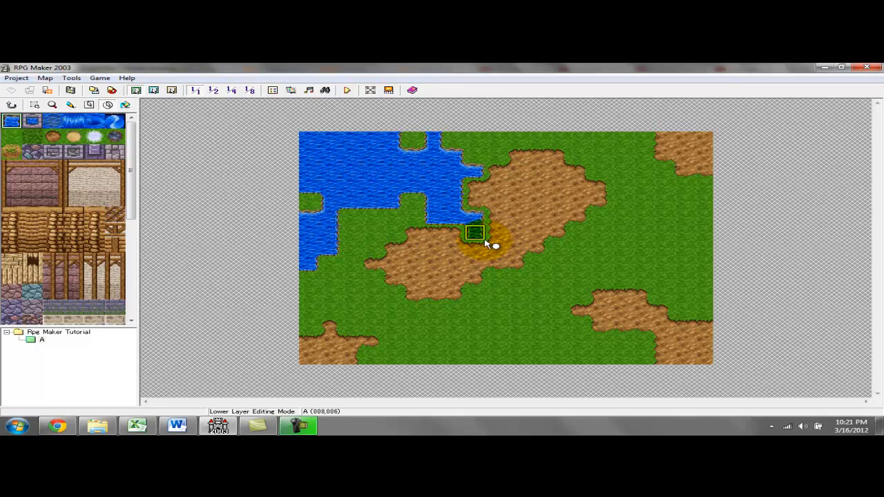
{"action": "left_click", "coordinate": [476, 240]}
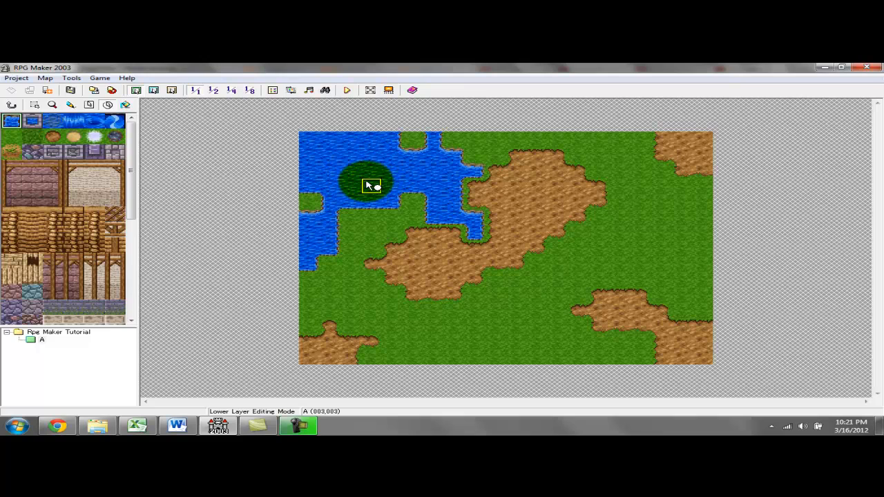
{"action": "left_click", "coordinate": [479, 234]}
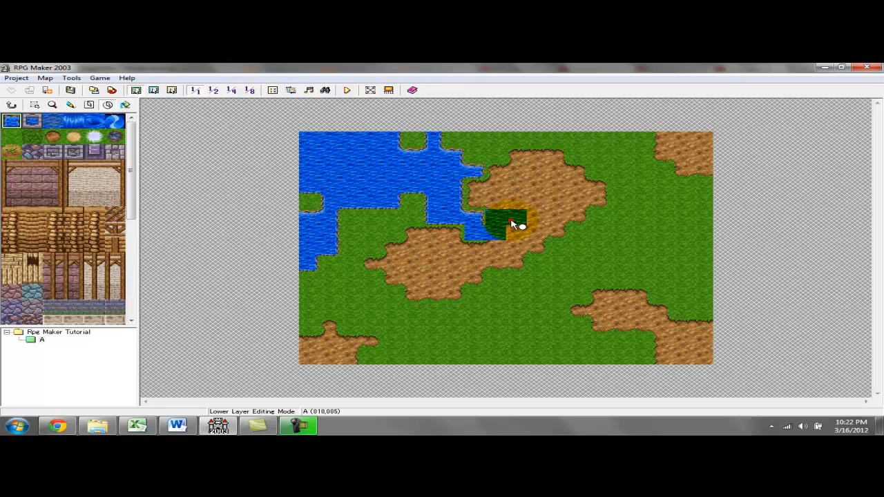
{"action": "left_click_drag", "start_coordinate": [514, 234], "coordinate": [526, 239]}
- Paint brown dirt over the lake's eastern inlet between the two central dirt patches
{"action": "left_click", "coordinate": [52, 136]}
{"action": "left_click", "coordinate": [492, 234]}
{"action": "left_click", "coordinate": [515, 201]}
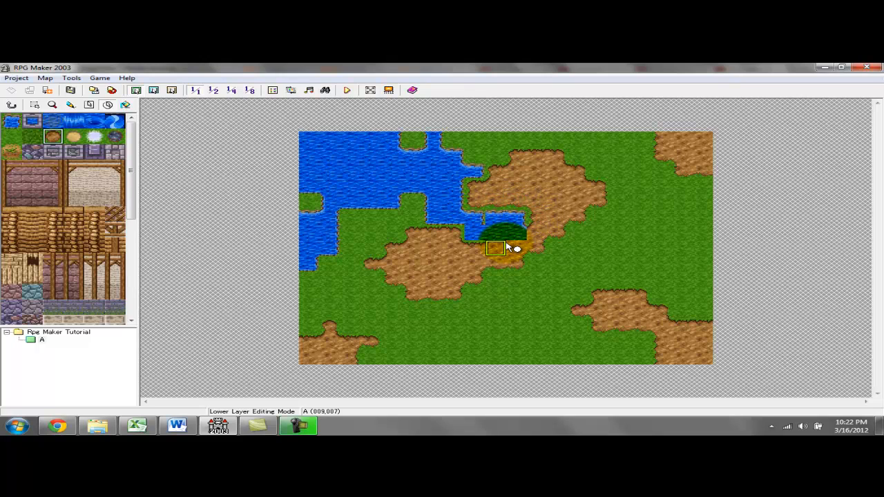
{"action": "mouse_move", "coordinate": [525, 241]}
{"action": "left_mouse_down"}
{"action": "mouse_move", "coordinate": [490, 266]}
{"action": "mouse_move", "coordinate": [460, 253]}
{"action": "left_mouse_up"}
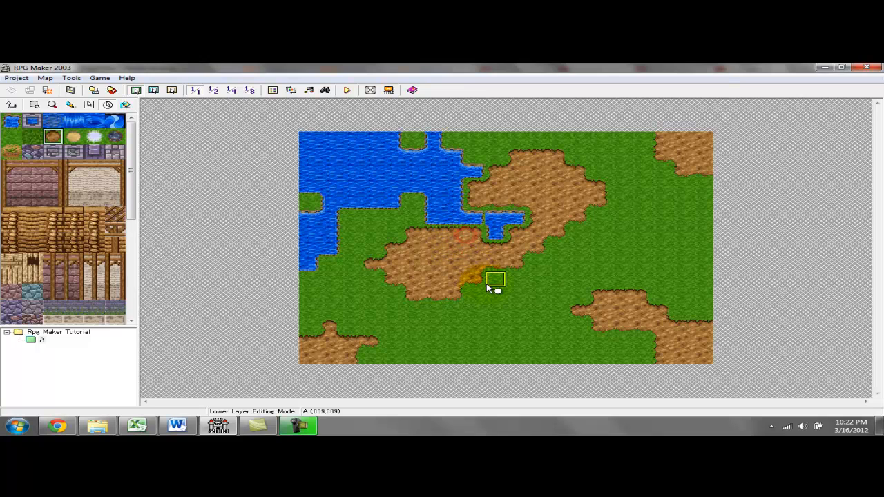
{"action": "mouse_move", "coordinate": [475, 218]}
{"action": "left_mouse_down"}
{"action": "mouse_move", "coordinate": [457, 276]}
{"action": "mouse_move", "coordinate": [465, 230]}
{"action": "mouse_move", "coordinate": [460, 247]}
{"action": "mouse_move", "coordinate": [532, 224]}
{"action": "mouse_move", "coordinate": [520, 213]}
{"action": "mouse_move", "coordinate": [495, 232]}
{"action": "mouse_move", "coordinate": [541, 280]}
{"action": "mouse_move", "coordinate": [438, 213]}
{"action": "mouse_move", "coordinate": [446, 188]}
{"action": "mouse_move", "coordinate": [455, 198]}
{"action": "left_mouse_up"}
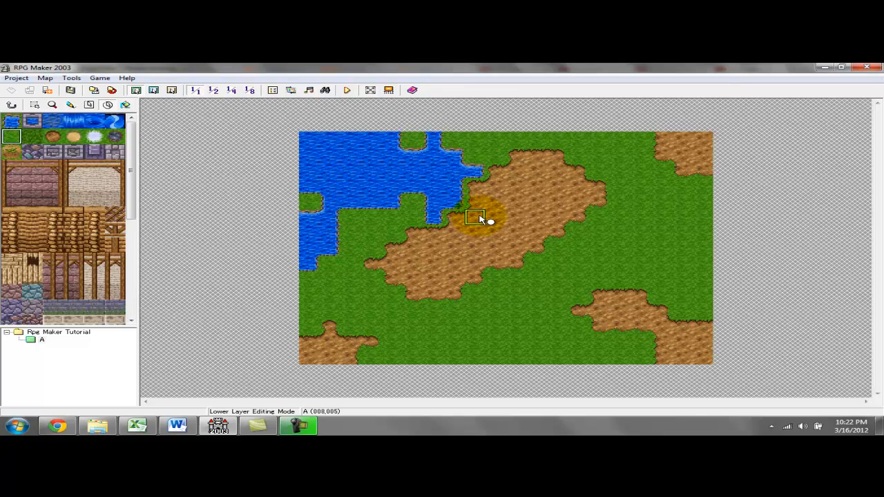
- Paint grass into the dirt just southeast of the lake, forming a notch between the two central patches
{"action": "left_click", "coordinate": [481, 218]}
{"action": "mouse_move", "coordinate": [495, 222]}
{"action": "left_mouse_down"}
{"action": "mouse_move", "coordinate": [477, 198]}
{"action": "mouse_move", "coordinate": [504, 227]}
{"action": "mouse_move", "coordinate": [544, 246]}
{"action": "mouse_move", "coordinate": [502, 235]}
{"action": "left_mouse_up"}
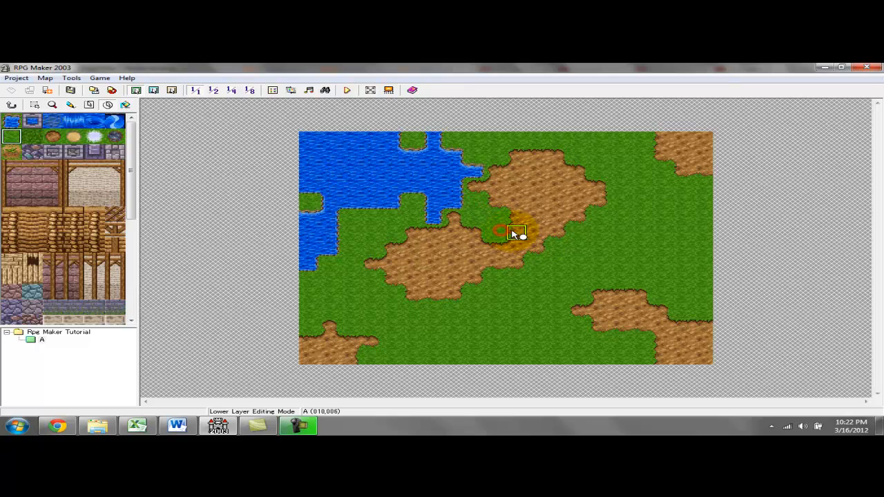
{"action": "left_click", "coordinate": [500, 194]}
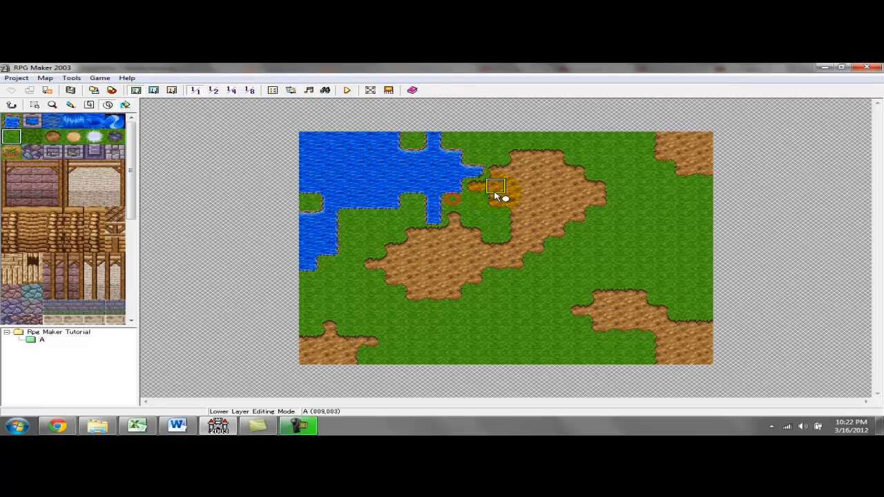
- Paint a cross-shaped grass island in the middle of the lake
{"action": "left_click", "coordinate": [375, 173]}
{"action": "mouse_move", "coordinate": [375, 173]}
{"action": "left_mouse_down"}
{"action": "mouse_move", "coordinate": [394, 172]}
{"action": "mouse_move", "coordinate": [367, 181]}
{"action": "mouse_move", "coordinate": [372, 169]}
{"action": "left_mouse_up"}
{"action": "left_click", "coordinate": [397, 256]}
{"action": "left_click", "coordinate": [589, 172]}
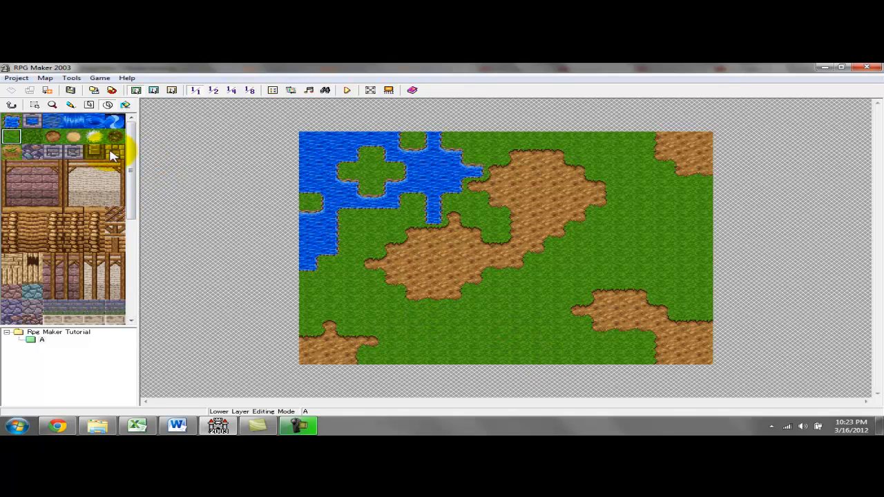
- Paint a pond of water along the map's bottom edge, right of its centre, widening its base on both sides
{"action": "left_click", "coordinate": [14, 121]}
{"action": "left_click_drag", "start_coordinate": [516, 327], "coordinate": [584, 374]}
{"action": "left_click_drag", "start_coordinate": [515, 357], "coordinate": [473, 363]}
{"action": "left_click", "coordinate": [597, 363]}
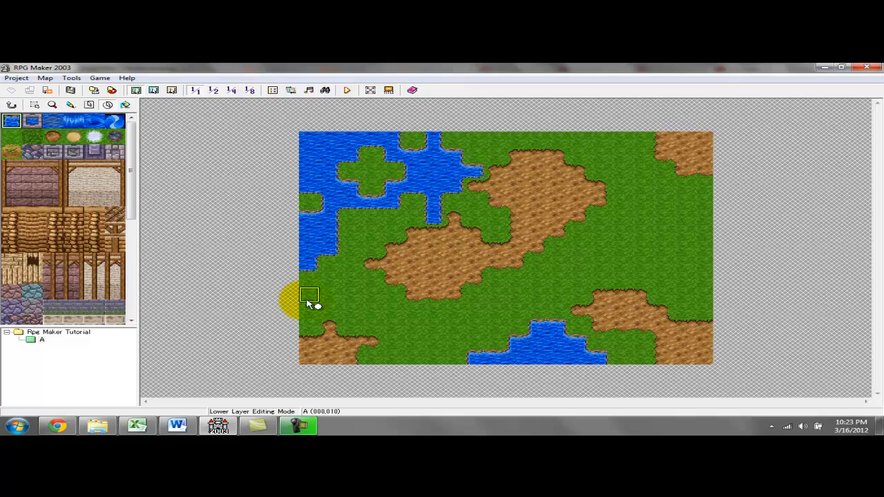
- Cover the southern tip of the lake's narrow inlet with grass and switch to upper layer editing
{"action": "left_click", "coordinate": [442, 219]}
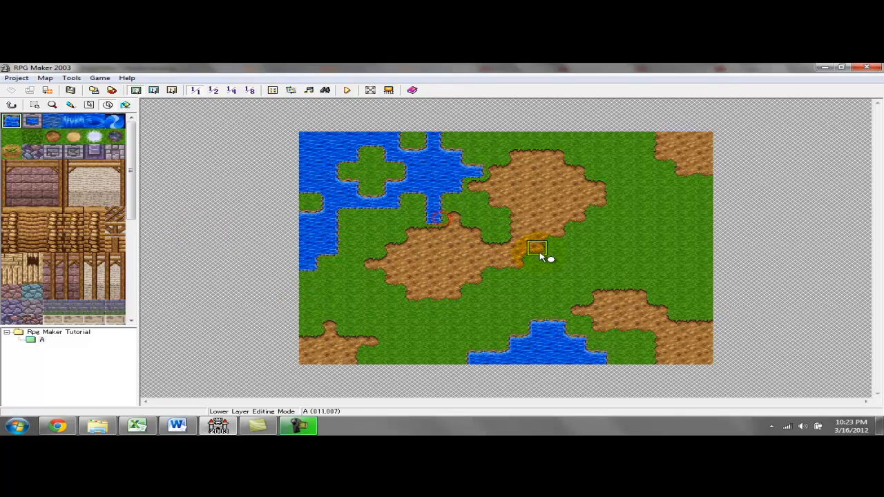
{"action": "left_click", "coordinate": [11, 136]}
{"action": "left_click", "coordinate": [436, 215]}
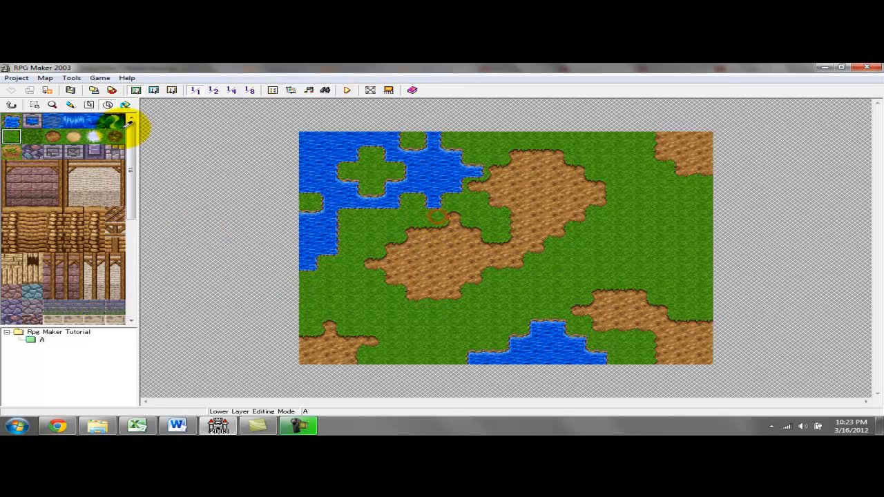
{"action": "left_click", "coordinate": [153, 90]}
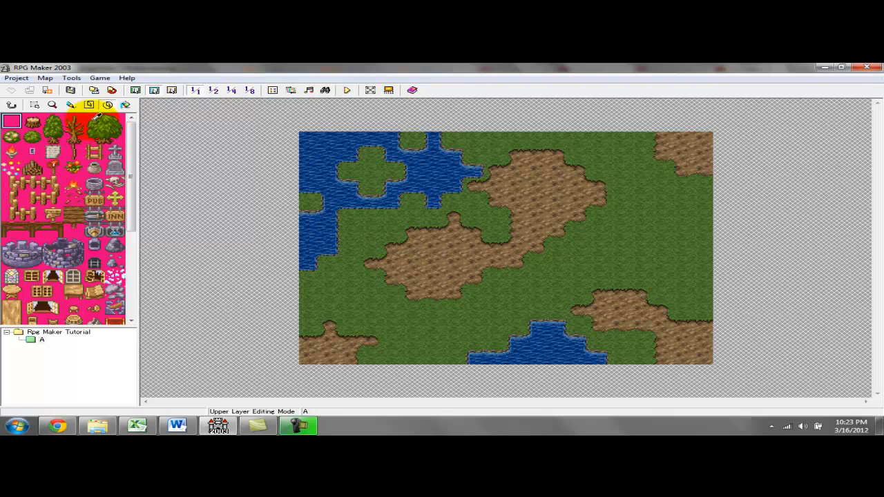
- Place the large tree in an oval pattern over the map's centre, undoing the first oval and redrawing it smaller
{"action": "left_click_drag", "start_coordinate": [90, 119], "coordinate": [123, 135]}
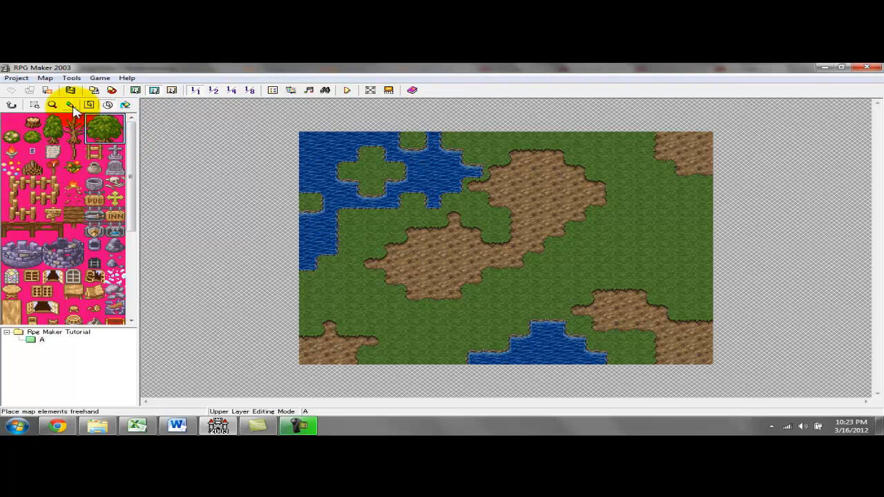
{"action": "left_click", "coordinate": [109, 104]}
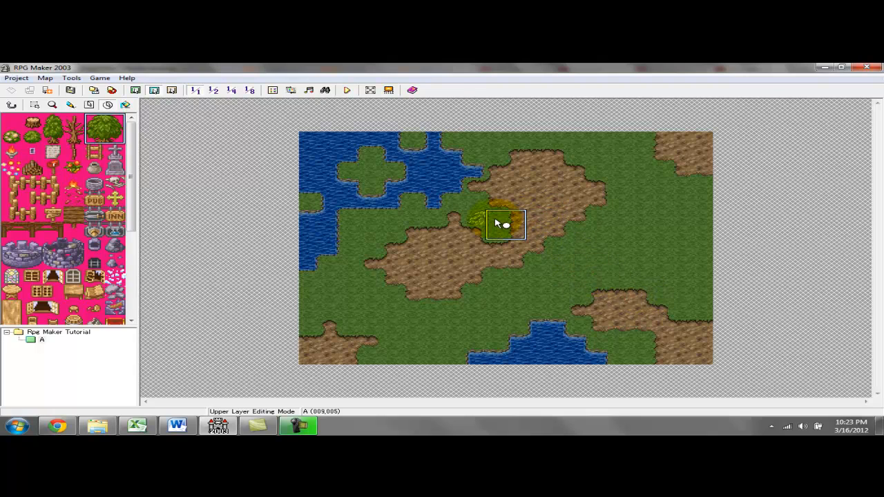
{"action": "mouse_move", "coordinate": [484, 223]}
{"action": "left_mouse_down"}
{"action": "mouse_move", "coordinate": [706, 325]}
{"action": "mouse_move", "coordinate": [629, 293]}
{"action": "left_mouse_up"}
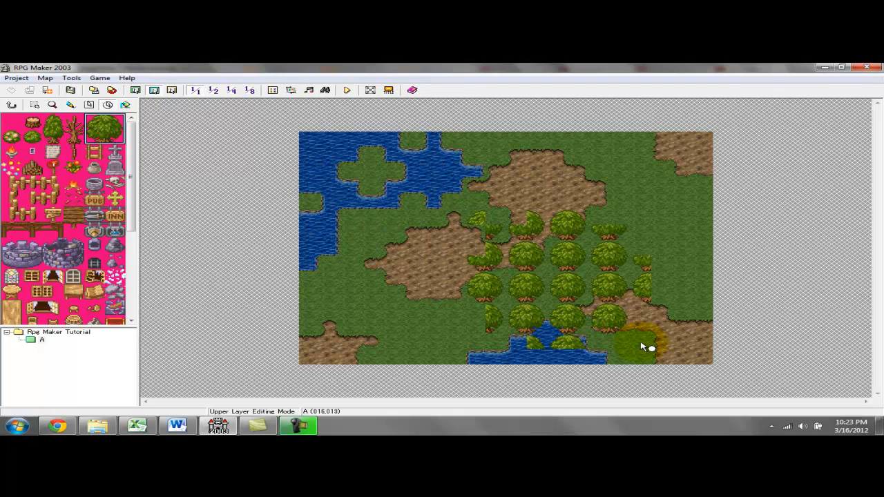
{"action": "left_click_drag", "start_coordinate": [645, 347], "coordinate": [674, 358]}
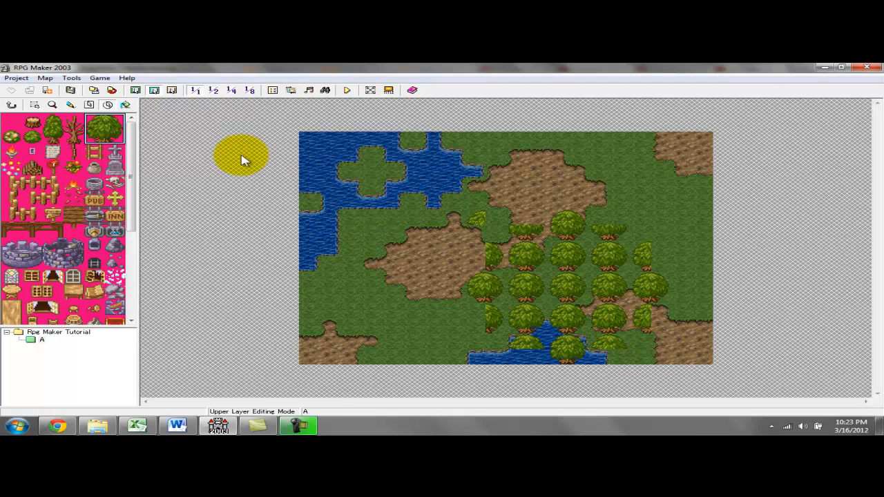
{"action": "key", "text": "ctrl+z"}
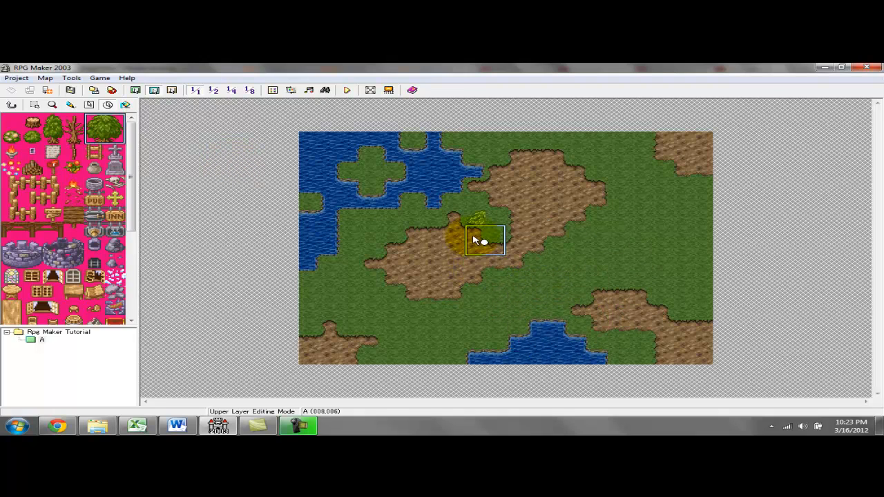
{"action": "left_click_drag", "start_coordinate": [479, 223], "coordinate": [602, 299]}
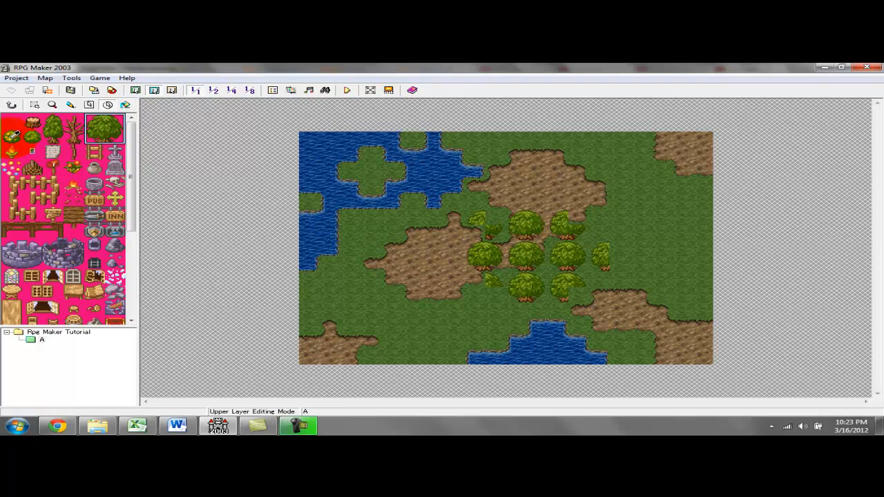
- Select the rectangular map area enclosing the group of trees and delete its contents
{"action": "left_click", "coordinate": [88, 104]}
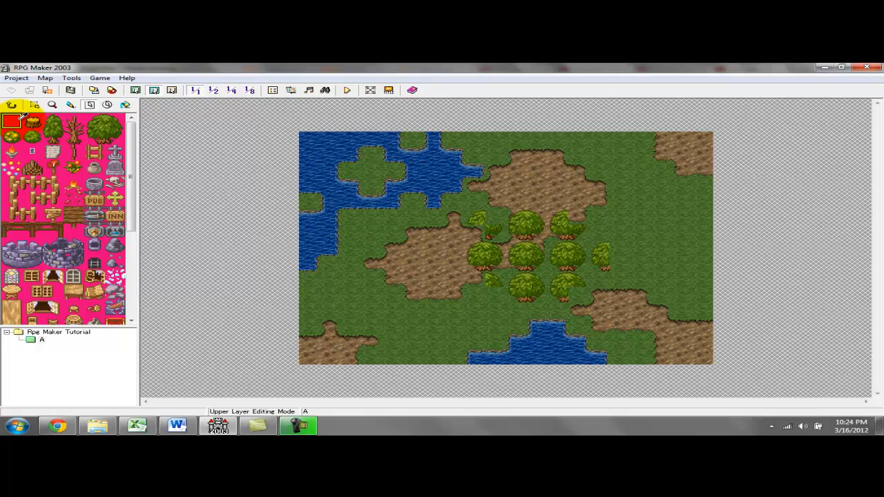
{"action": "left_click_drag", "start_coordinate": [443, 203], "coordinate": [345, 147]}
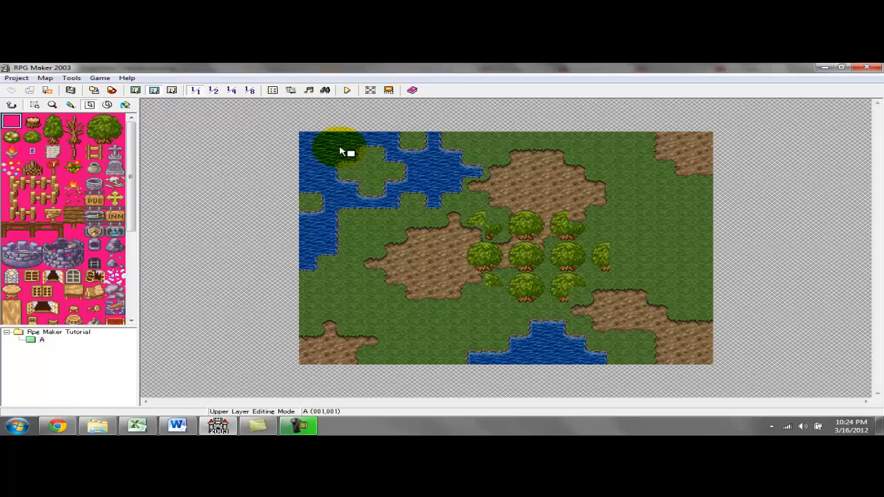
{"action": "left_click", "coordinate": [37, 106]}
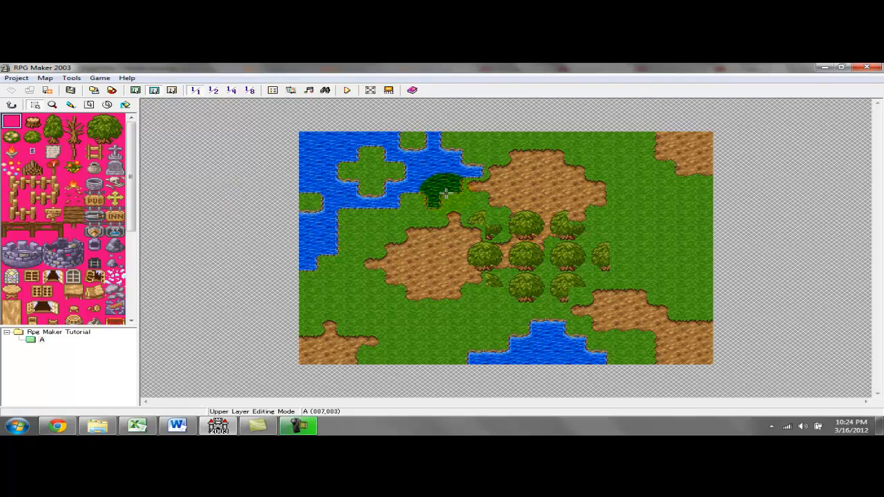
{"action": "left_click_drag", "start_coordinate": [446, 212], "coordinate": [649, 312]}
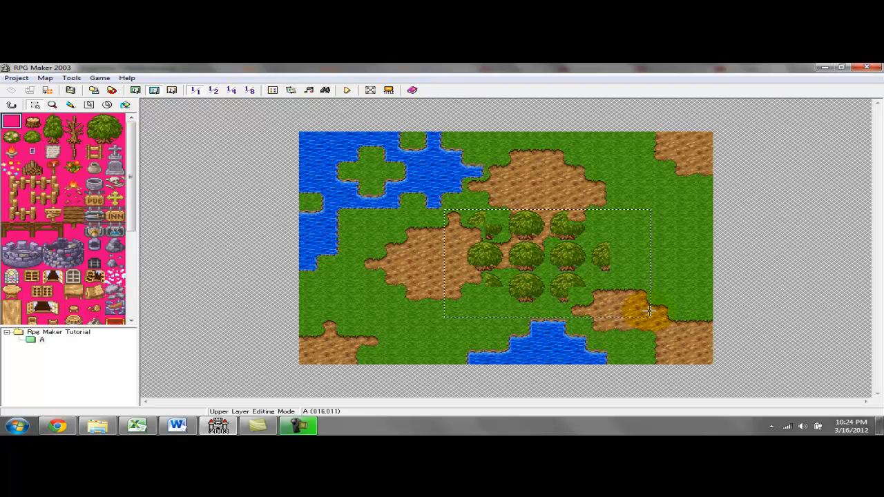
{"action": "left_click", "coordinate": [649, 312]}
{"action": "left_click", "coordinate": [446, 198]}
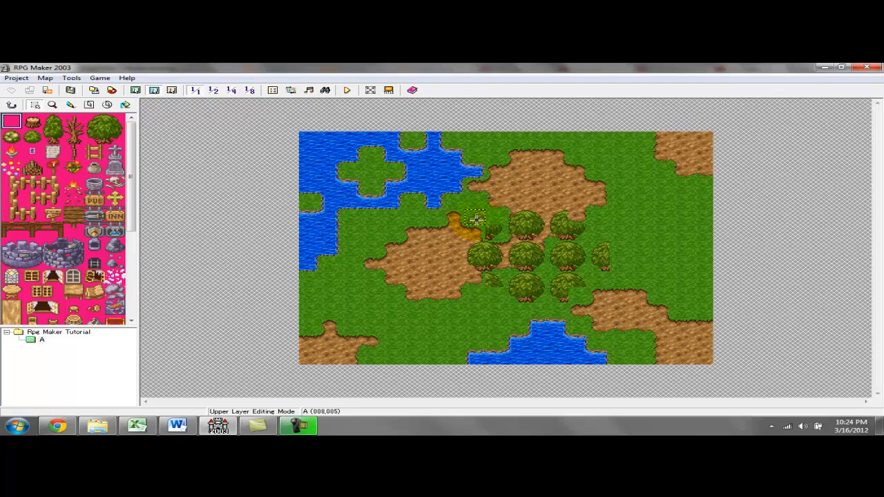
{"action": "left_click_drag", "start_coordinate": [506, 241], "coordinate": [607, 307]}
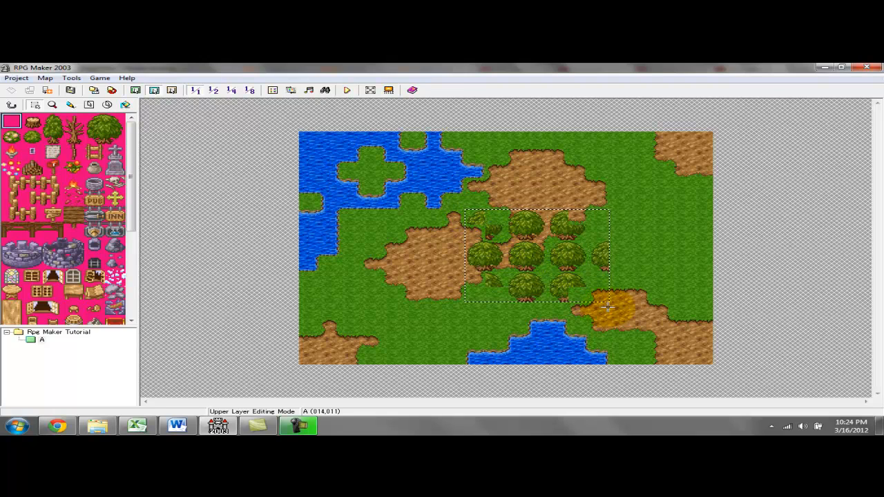
{"action": "key", "text": "Delete"}
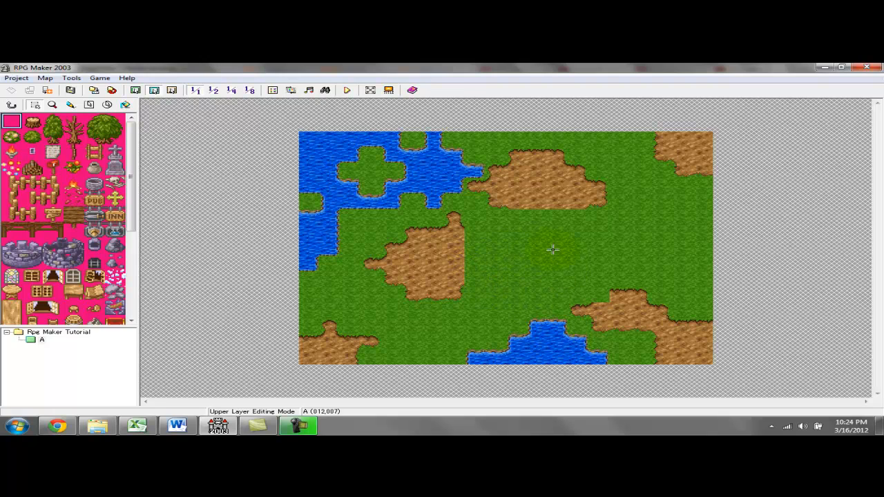
{"action": "left_click", "coordinate": [436, 206]}
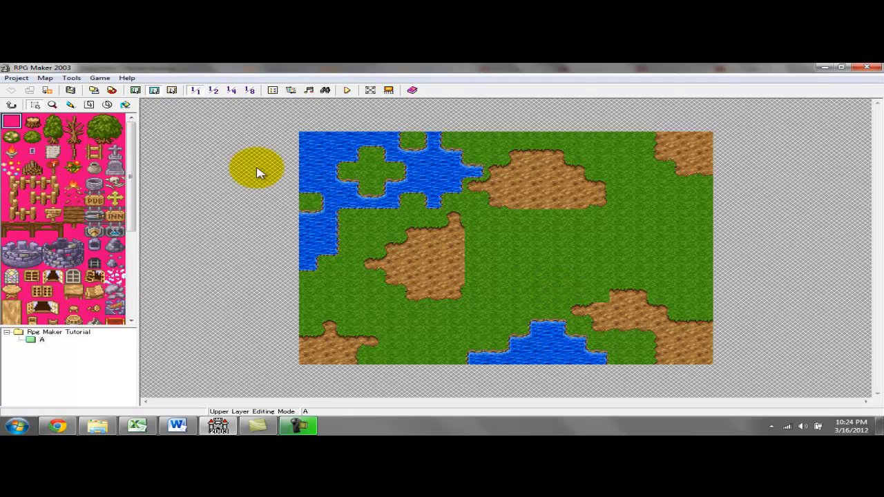
- Try filling a rectangle east of the central dirt with water on the lower layer, and undo the edits back to before the deletion
{"action": "left_click", "coordinate": [135, 89]}
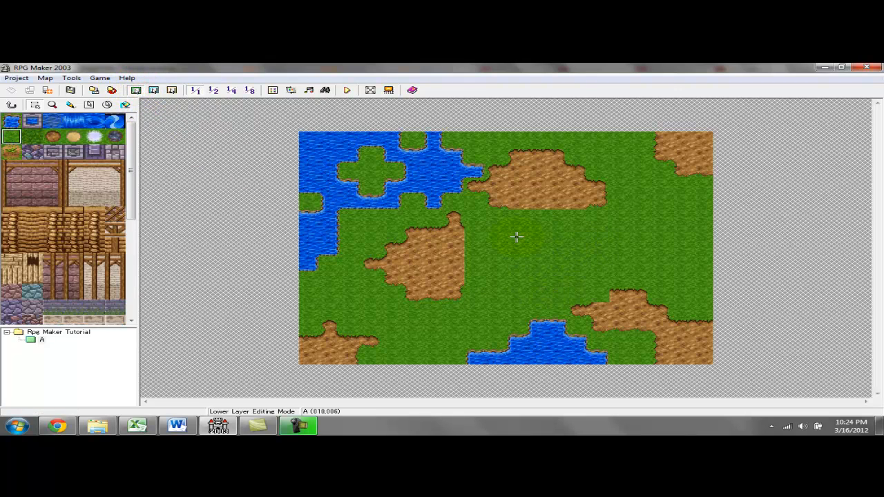
{"action": "left_click", "coordinate": [11, 121]}
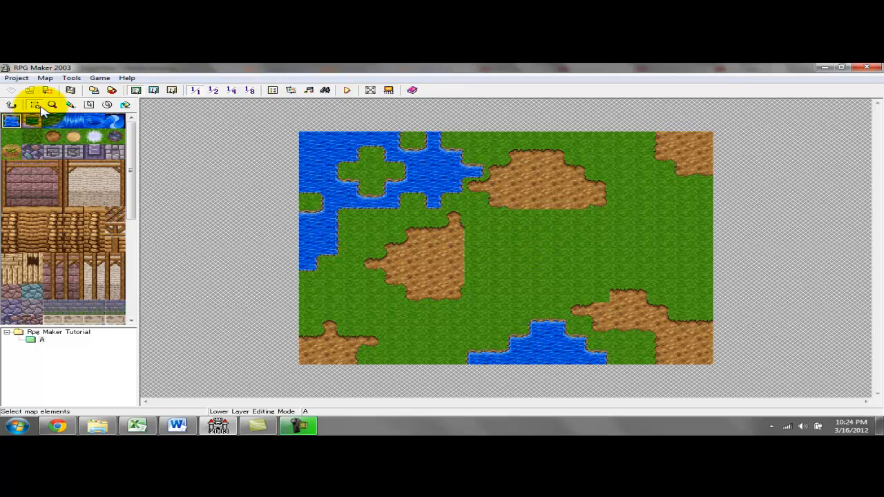
{"action": "left_click_drag", "start_coordinate": [555, 255], "coordinate": [615, 283]}
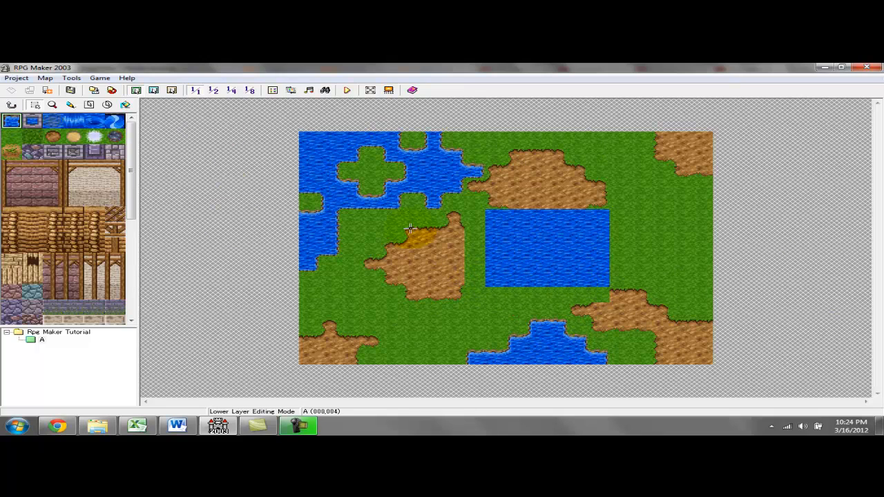
{"action": "key", "text": "ctrl+z"}
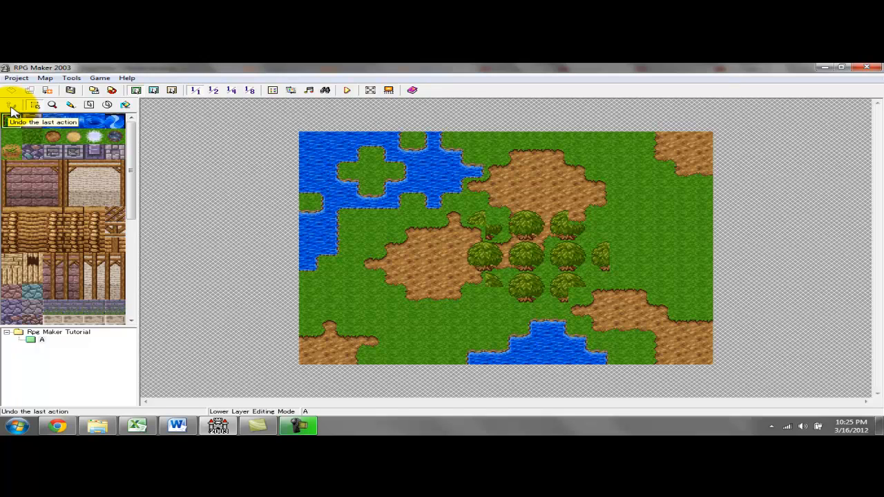
- Erase the whole group of trees on the upper layer with a rectangle of the blank tile
{"action": "left_click", "coordinate": [152, 91]}
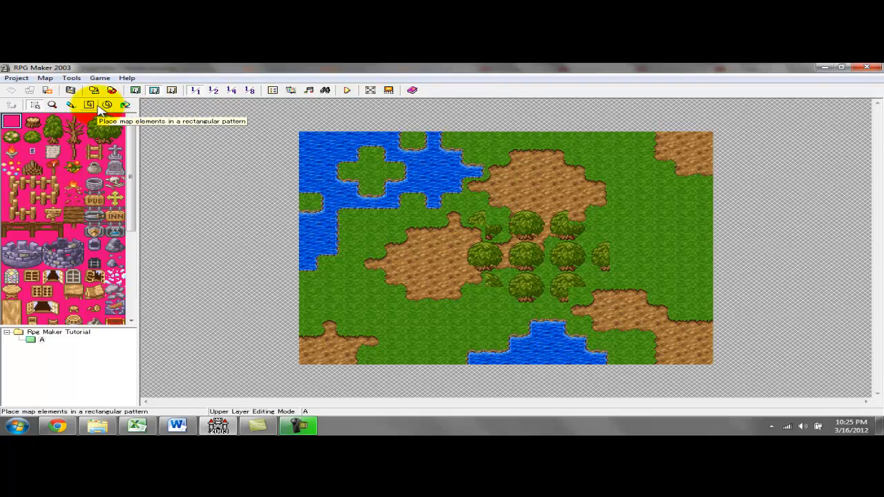
{"action": "left_click", "coordinate": [91, 106]}
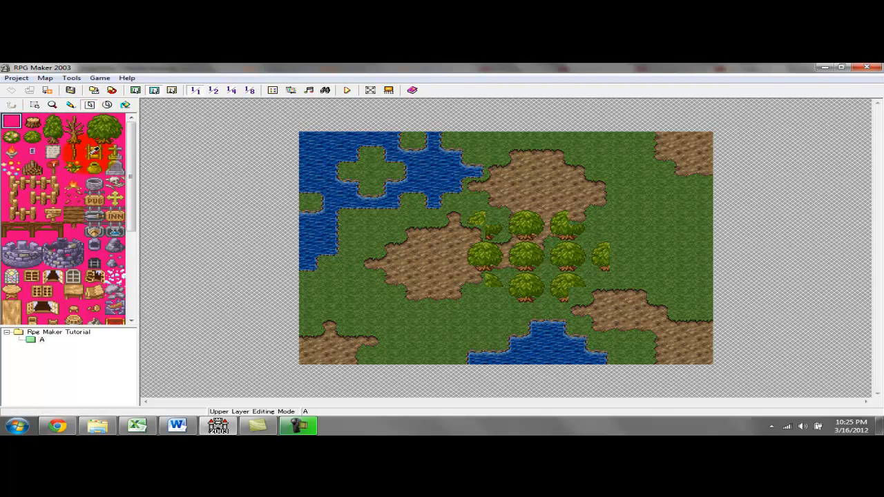
{"action": "mouse_move", "coordinate": [452, 216]}
{"action": "left_mouse_down"}
{"action": "mouse_move", "coordinate": [507, 232]}
{"action": "mouse_move", "coordinate": [666, 319]}
{"action": "left_mouse_up"}
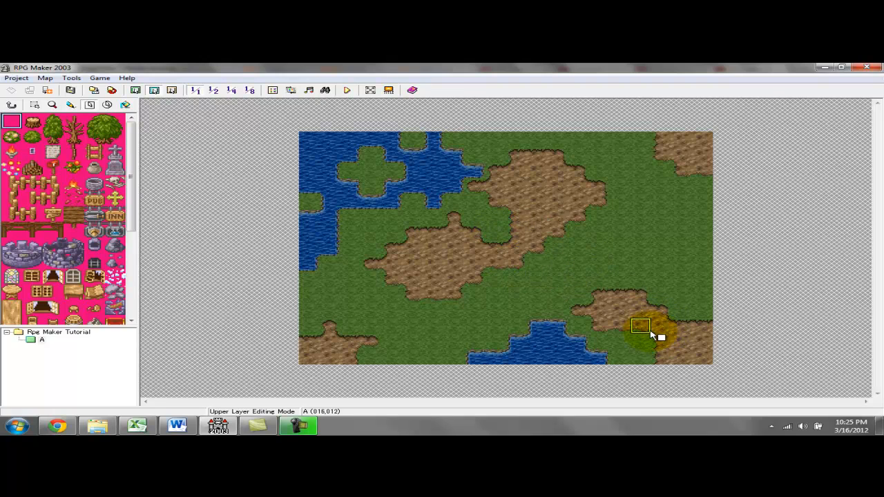
- Try to cover the map's eastern half with large trees in a rectangular pattern
{"action": "left_click", "coordinate": [108, 126]}
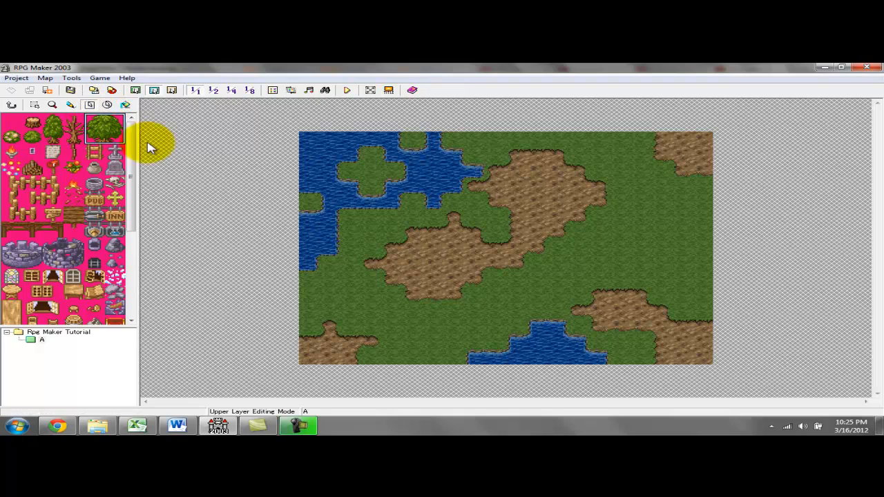
{"action": "mouse_move", "coordinate": [483, 144]}
{"action": "left_mouse_down"}
{"action": "mouse_move", "coordinate": [675, 240]}
{"action": "mouse_move", "coordinate": [794, 343]}
{"action": "left_mouse_up"}
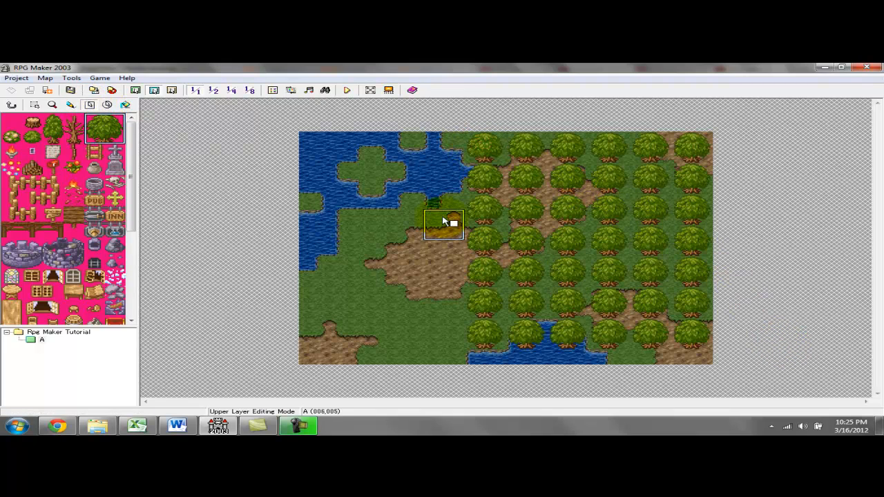
{"action": "key", "text": "ctrl+z"}
- Place single large trees freehand near the map's north, east, south and west edges, above the pond, below the lake and on the lake island
{"action": "left_click", "coordinate": [72, 105]}
{"action": "left_click", "coordinate": [609, 145]}
{"action": "left_click", "coordinate": [689, 240]}
{"action": "left_click", "coordinate": [539, 293]}
{"action": "left_click", "coordinate": [396, 341]}
{"action": "left_click", "coordinate": [333, 278]}
{"action": "left_click", "coordinate": [353, 195]}
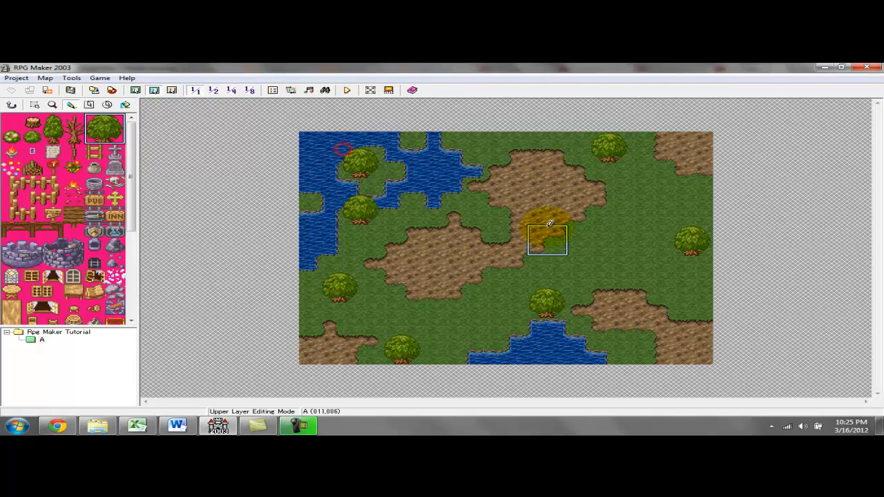
{"action": "left_click", "coordinate": [381, 143]}
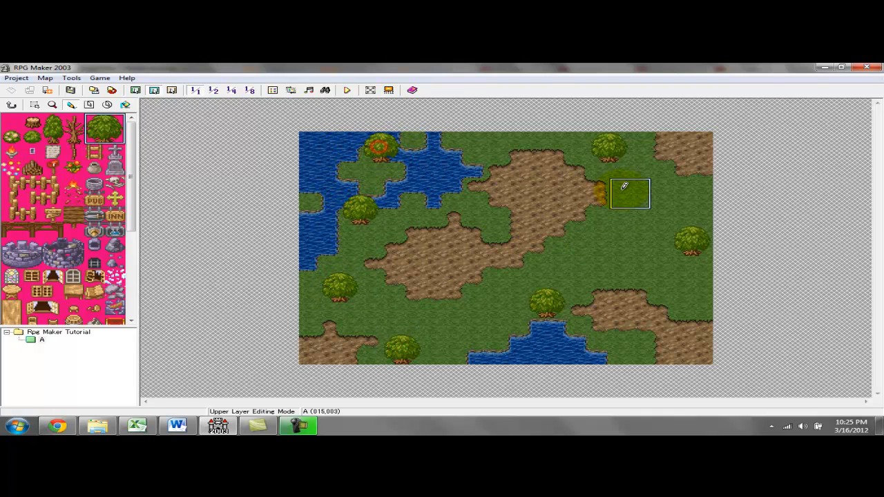
{"action": "left_click", "coordinate": [565, 185]}
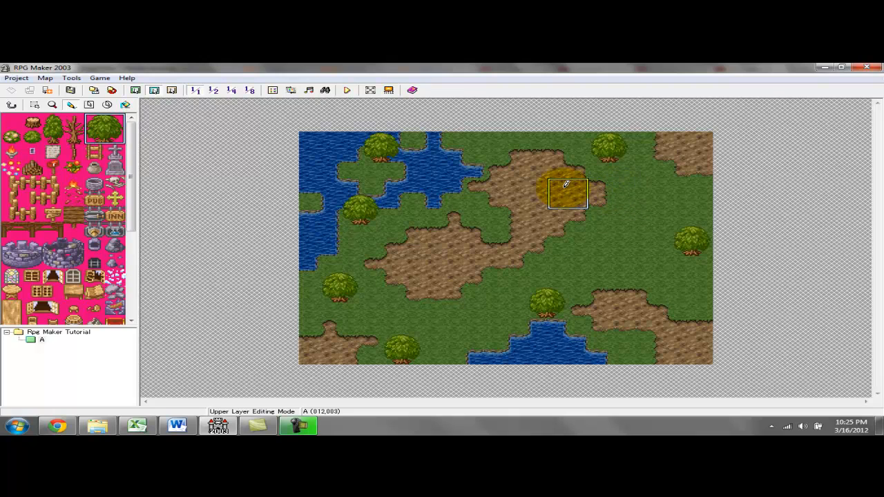
- Build an L-shaped wooden fence around the northeast dirt patch, with a vertical run west of it, a corner and a horizontal run below
{"action": "left_click", "coordinate": [14, 196]}
{"action": "left_click", "coordinate": [89, 105]}
{"action": "left_click", "coordinate": [584, 208]}
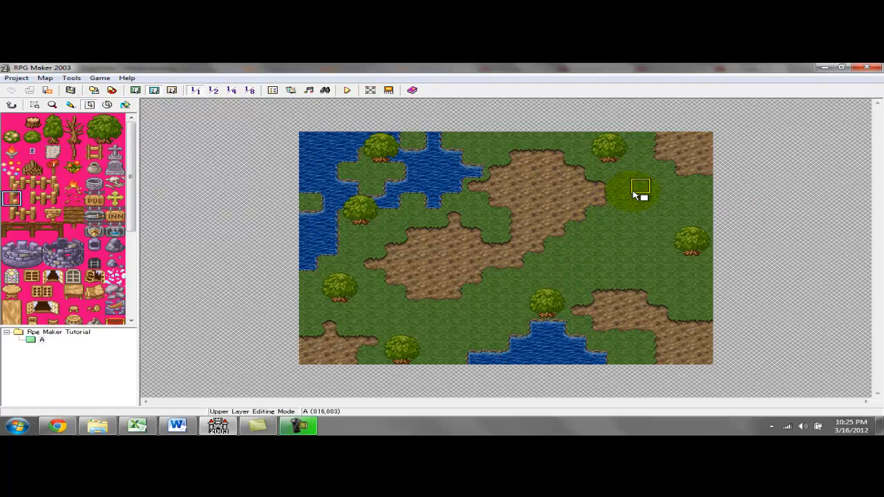
{"action": "left_click_drag", "start_coordinate": [646, 143], "coordinate": [646, 199]}
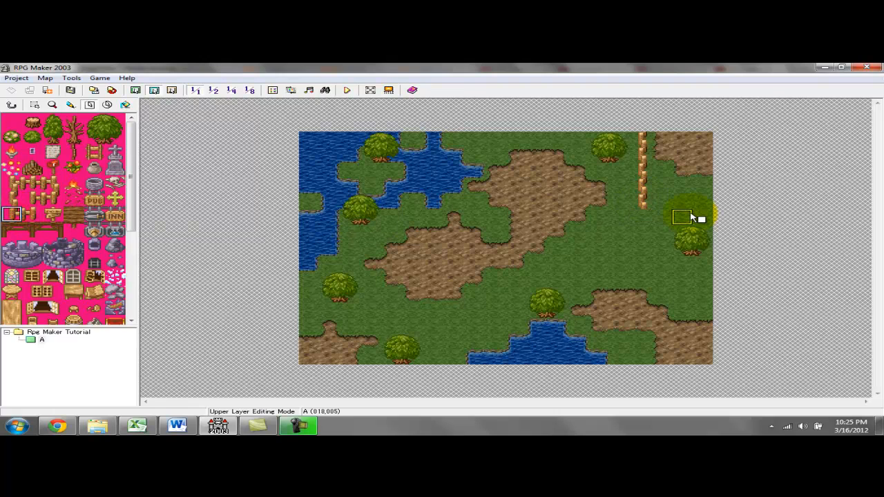
{"action": "left_click", "coordinate": [32, 182]}
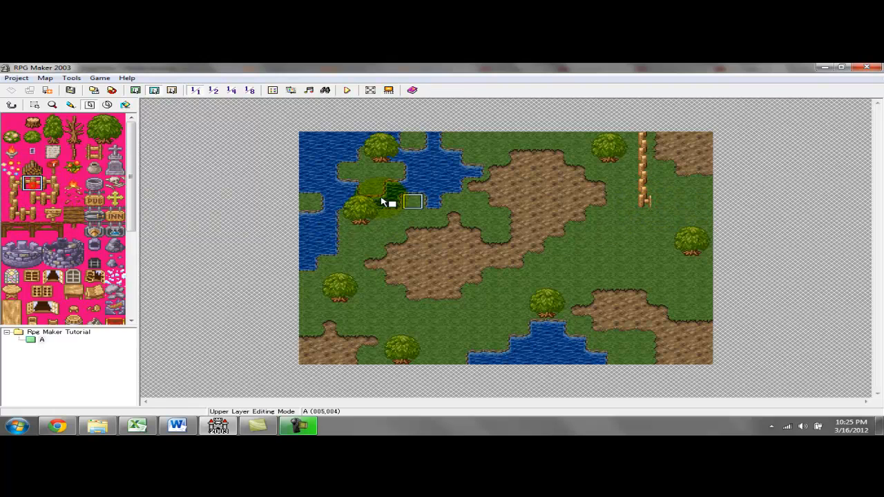
{"action": "left_click", "coordinate": [32, 213]}
{"action": "left_click", "coordinate": [682, 208]}
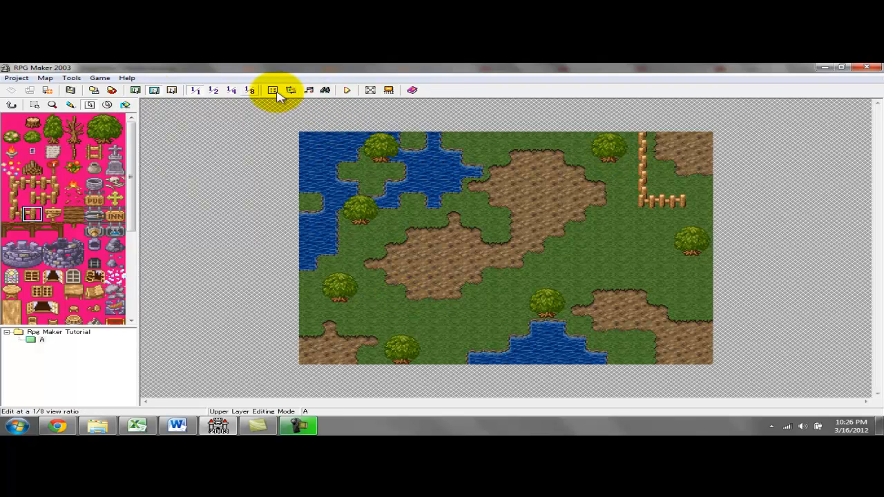
- Launch a test play of the game, saving the changed map first
{"action": "left_click", "coordinate": [347, 91]}
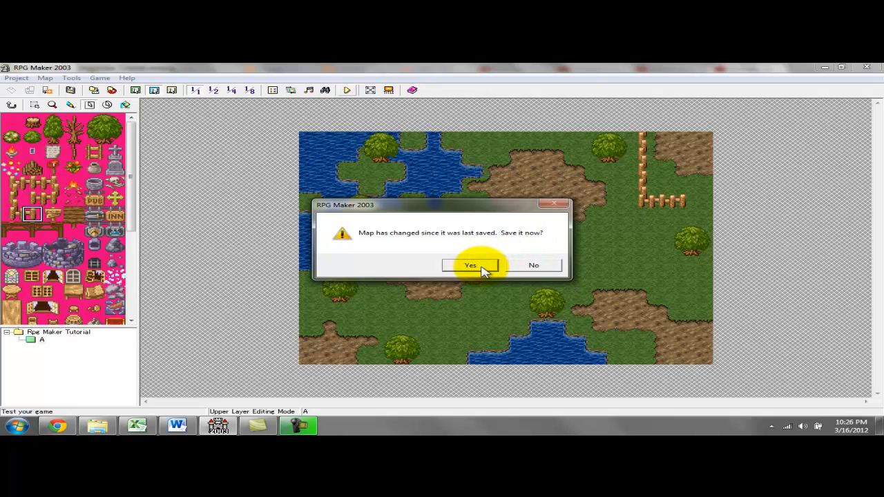
{"action": "left_click", "coordinate": [532, 268]}
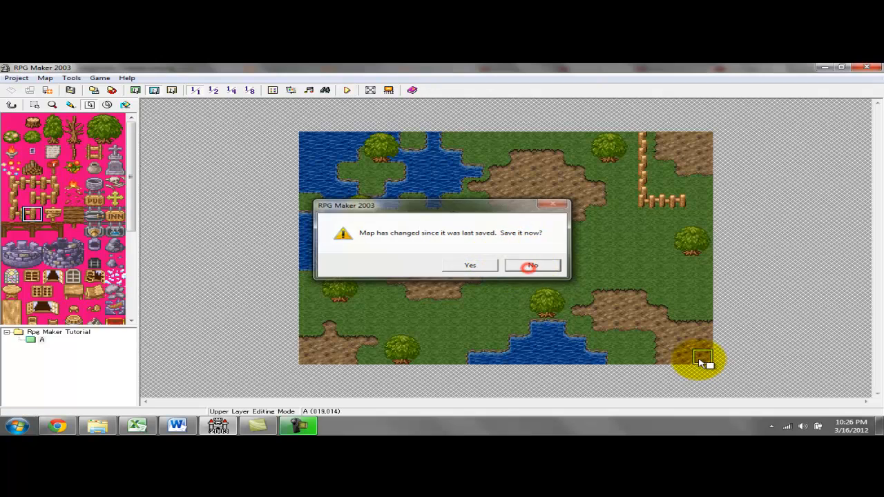
{"action": "left_click", "coordinate": [349, 93]}
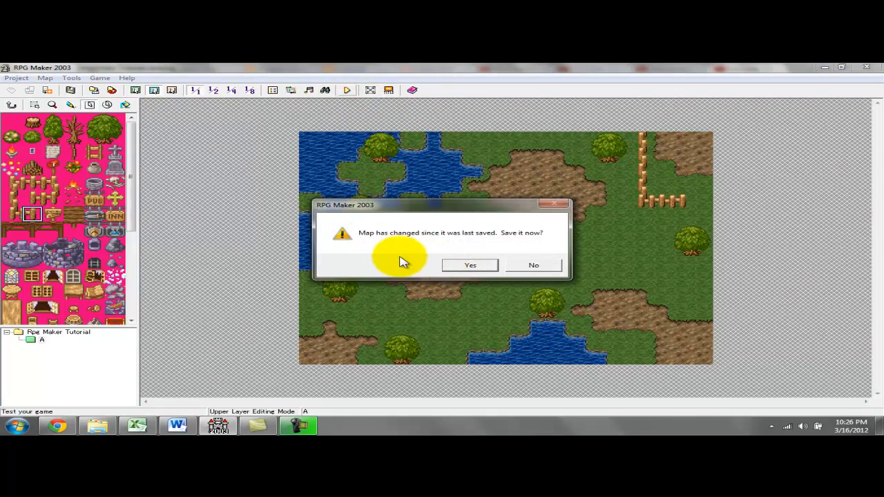
{"action": "left_click", "coordinate": [470, 266]}
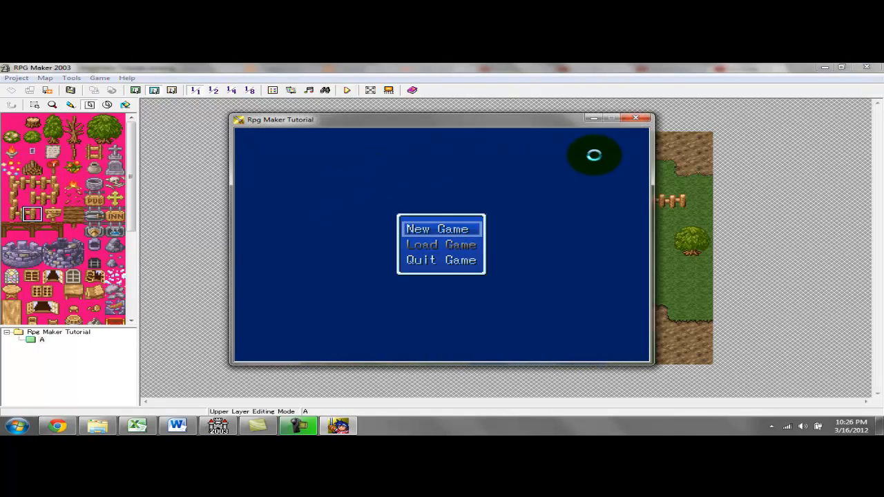
- Try moving the selection between New Game and Load Game on the test game's title screen
{"action": "key", "text": "Down"}
{"action": "key", "text": "Up"}
{"action": "key", "text": "Down"}
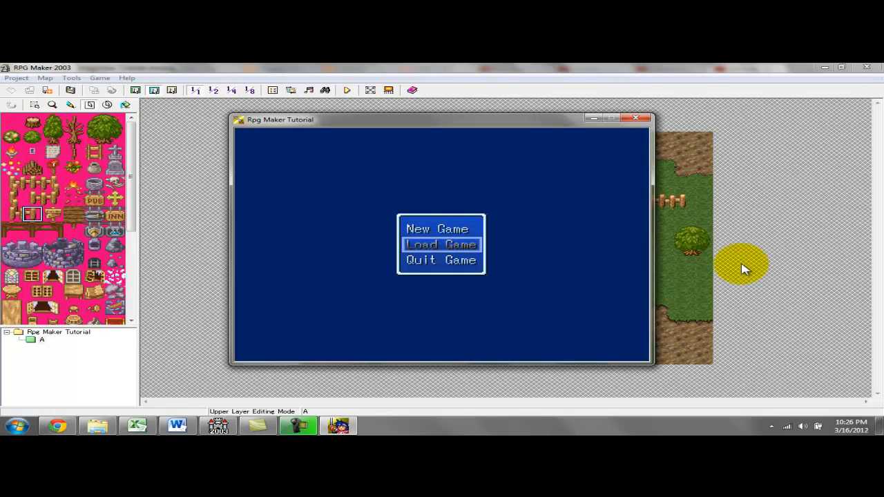
- Try to start a new game from the test play's title screen and dismiss the resulting message
{"action": "key", "text": "Down"}
{"action": "key", "text": "Up"}
{"action": "key", "text": "Up"}
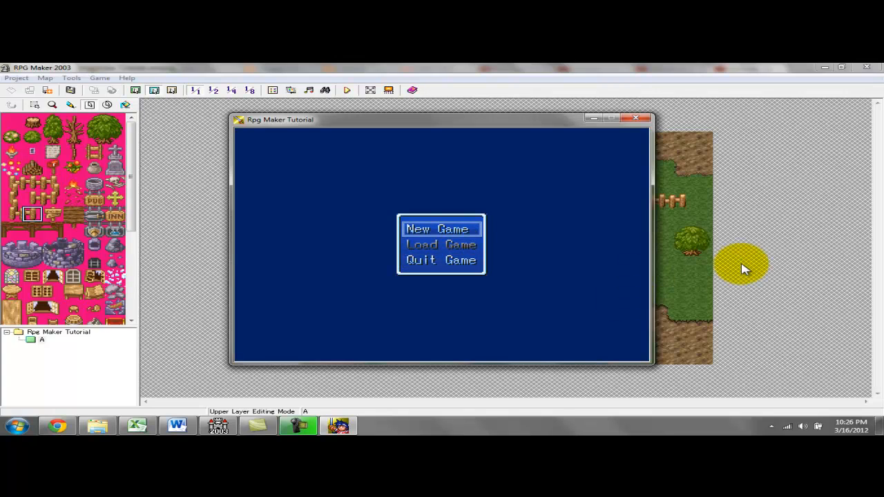
{"action": "key", "text": "Return"}
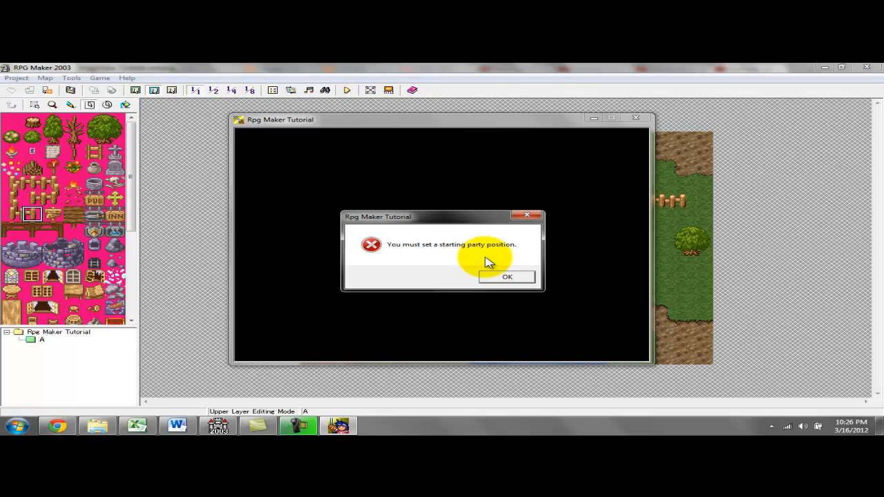
{"action": "left_click", "coordinate": [507, 276]}
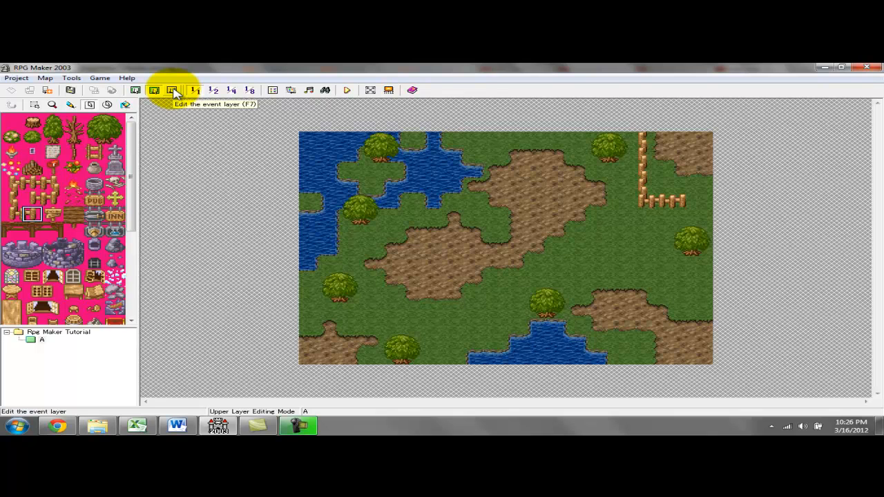
- Switch to the event layer and place the party starting position on the grass at tile (015,006), west of the east tree
{"action": "left_click", "coordinate": [172, 90]}
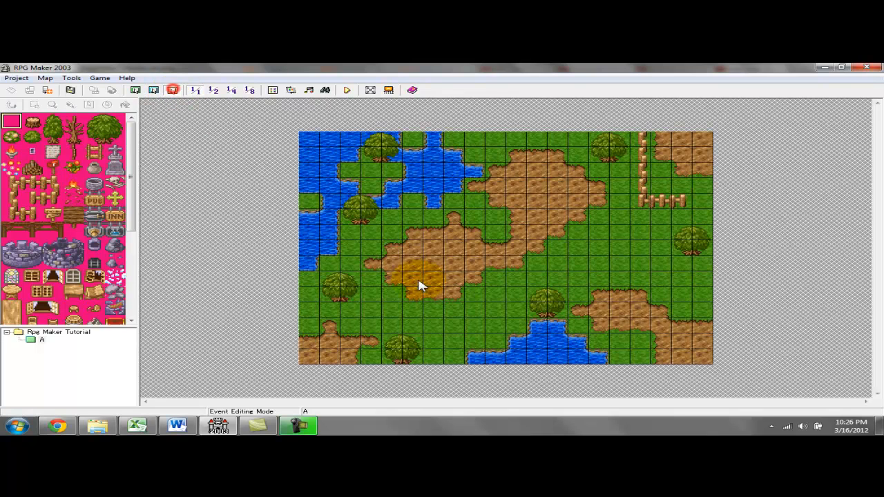
{"action": "right_click", "coordinate": [564, 253]}
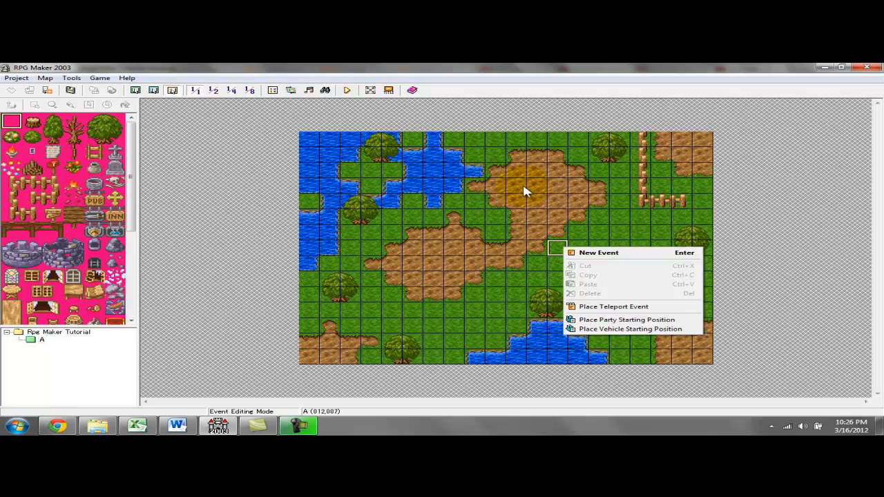
{"action": "right_click", "coordinate": [525, 192]}
{"action": "right_click", "coordinate": [433, 299]}
{"action": "right_click", "coordinate": [591, 243]}
{"action": "right_click", "coordinate": [593, 157]}
{"action": "right_click", "coordinate": [403, 250]}
{"action": "right_click", "coordinate": [614, 233]}
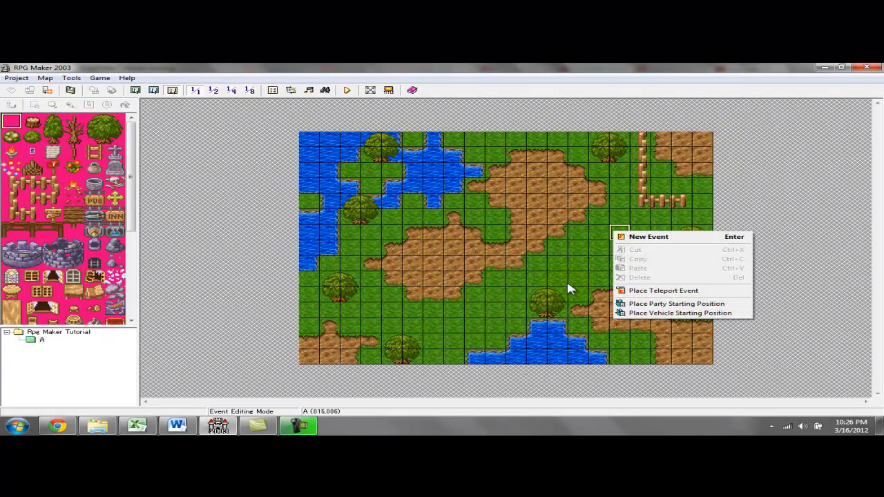
{"action": "left_click", "coordinate": [678, 306]}
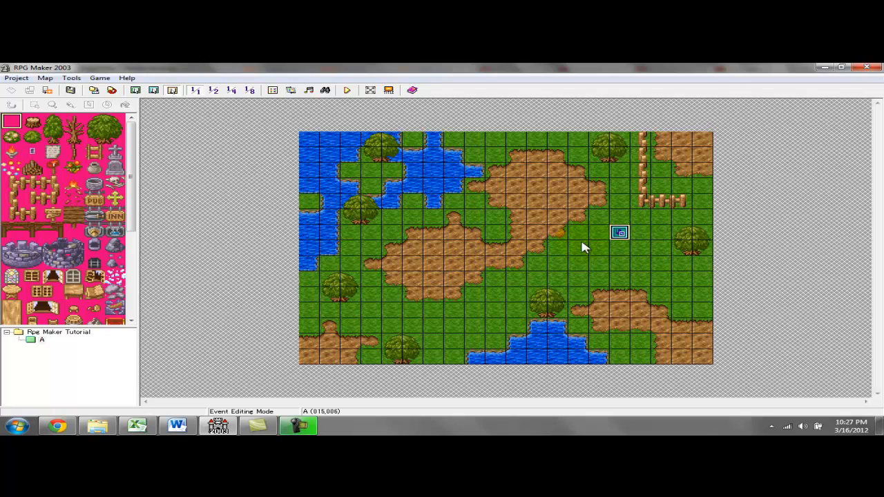
- Move the party starting position to the lake island, and from there to tile (017,003) inside the northeast fence corner
{"action": "right_click", "coordinate": [352, 312]}
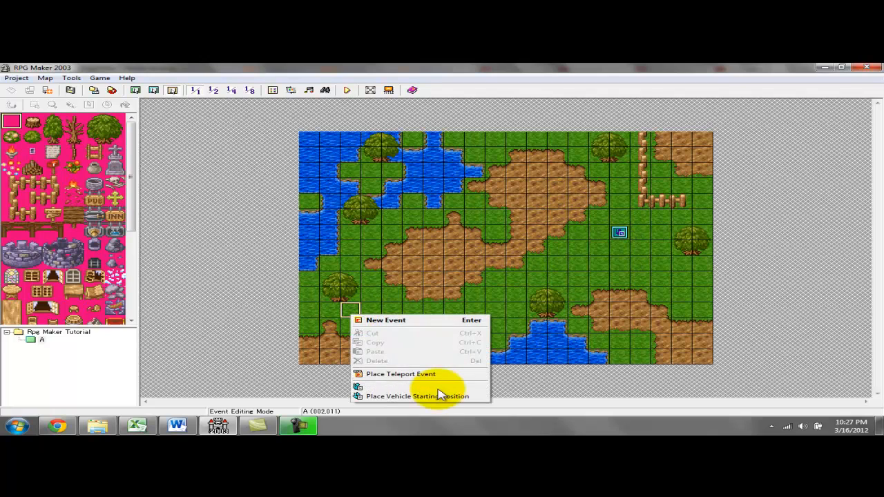
{"action": "left_click", "coordinate": [621, 236]}
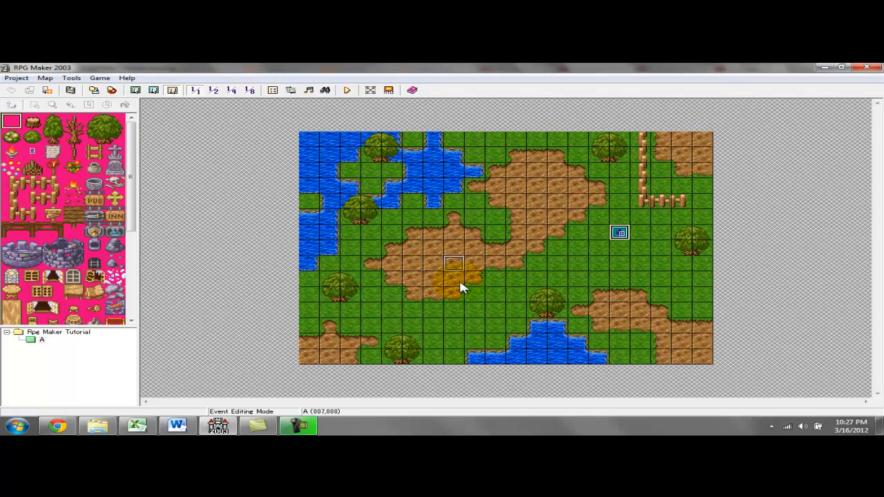
{"action": "left_click_drag", "start_coordinate": [375, 174], "coordinate": [375, 175]}
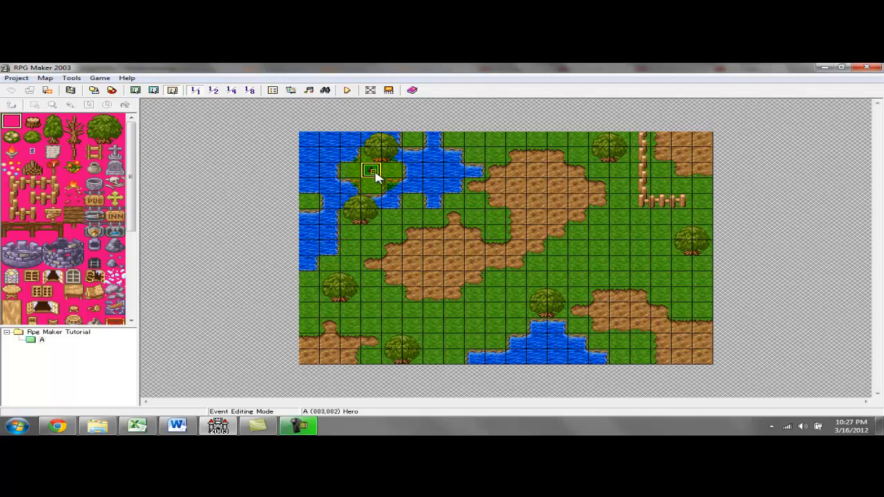
{"action": "left_click_drag", "start_coordinate": [677, 182], "coordinate": [664, 185]}
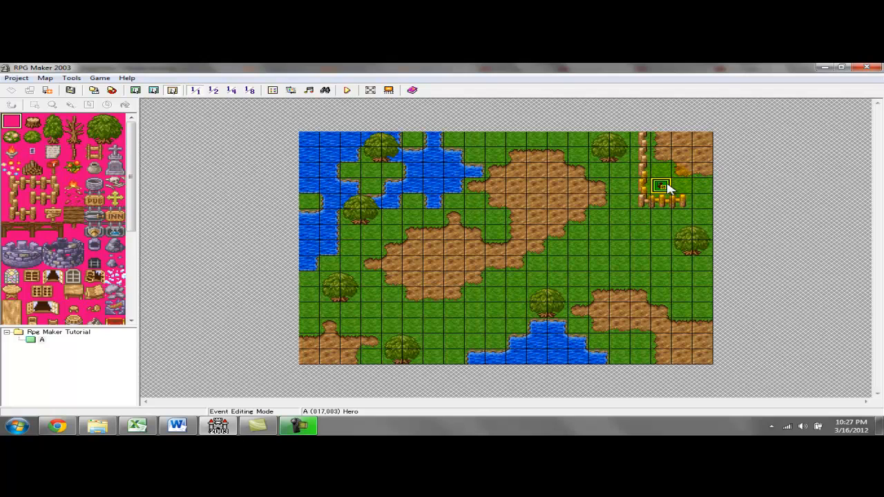
- Save the changed map, launch a test play and start a new game
{"action": "left_click", "coordinate": [349, 91]}
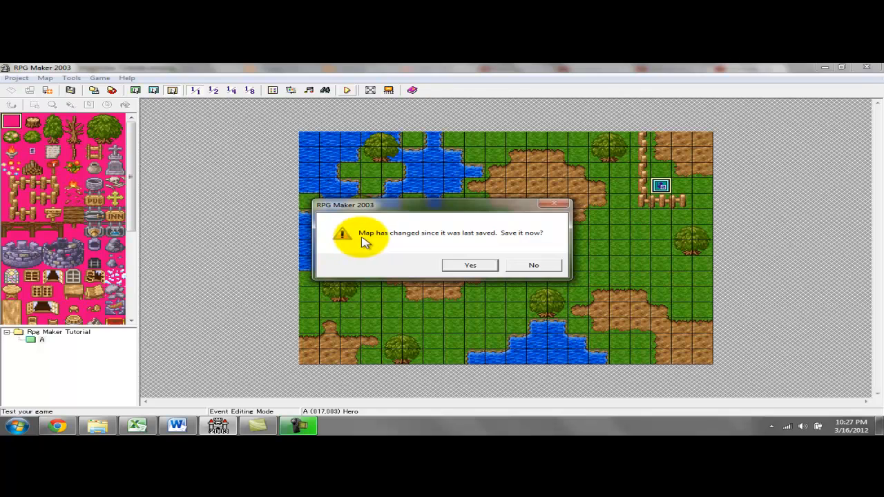
{"action": "left_click", "coordinate": [470, 266]}
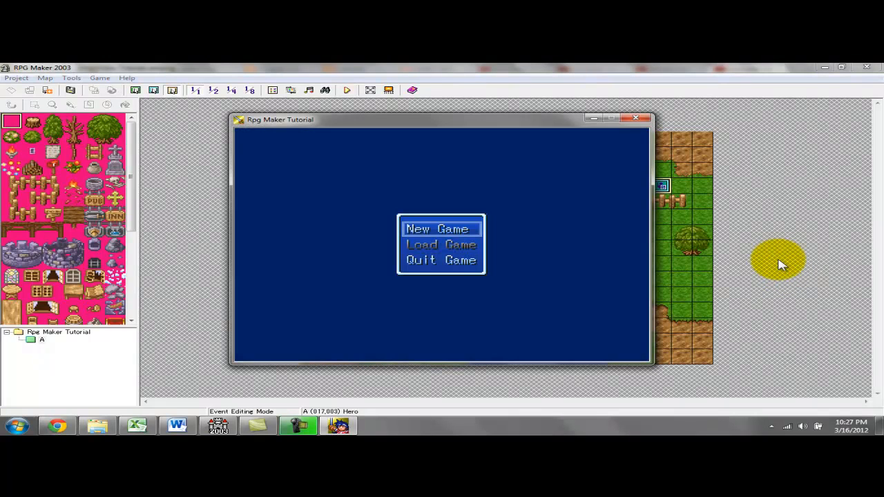
{"action": "key", "text": "Return"}
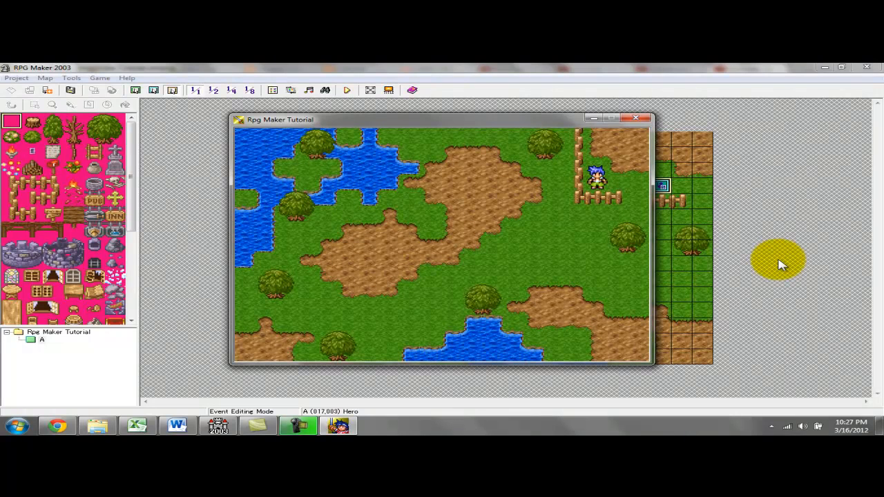
- Walk the hero out of the fenced corner and west across the map to the grass just below the central dirt patch
{"action": "key", "text": "Right"}
{"action": "key", "text": "Right"}
{"action": "key", "text": "Down"}
{"action": "key", "text": "Down"}
{"action": "key", "text": "Left"}
{"action": "key", "text": "Left"}
{"action": "key", "text": "Left"}
{"action": "key", "text": "Left"}
{"action": "key", "text": "Left"}
{"action": "key", "text": "Left"}
{"action": "key", "text": "Left"}
{"action": "key", "text": "Left"}
{"action": "key", "text": "Left"}
{"action": "key", "text": "Left"}
{"action": "key", "text": "Up"}
{"action": "key", "text": "Up"}
{"action": "key", "text": "Up"}
{"action": "key", "text": "Up"}
{"action": "key", "text": "Left"}
{"action": "key", "text": "Right"}
{"action": "key", "text": "Right"}
{"action": "key", "text": "Right"}
{"action": "key", "text": "Down"}
{"action": "key", "text": "Down"}
{"action": "key", "text": "Down"}
{"action": "key", "text": "Down"}
{"action": "key", "text": "Down"}
{"action": "key", "text": "Left"}
{"action": "key", "text": "Left"}
{"action": "key", "text": "Left"}
{"action": "key", "text": "Left"}
{"action": "key", "text": "Left"}
{"action": "key", "text": "Left"}
{"action": "key", "text": "Down"}
{"action": "key", "text": "Down"}
{"action": "key", "text": "Down"}
{"action": "key", "text": "Right"}
{"action": "key", "text": "Right"}
{"action": "key", "text": "Right"}
{"action": "key", "text": "Right"}
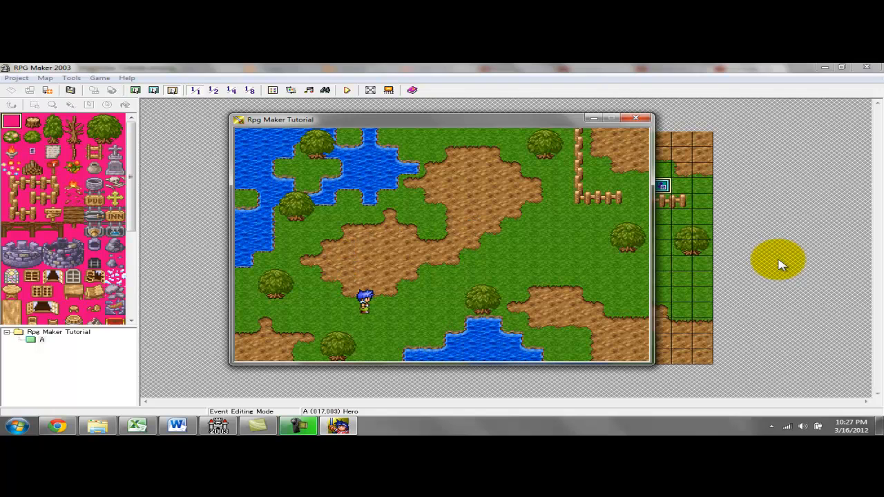
- Walk the hero back and forth over the central dirt patch to its west side and up to the lake's south shore
{"action": "key", "text": "Up"}
{"action": "key", "text": "Up"}
{"action": "key", "text": "Up"}
{"action": "key", "text": "Up"}
{"action": "key", "text": "Up"}
{"action": "key", "text": "Right"}
{"action": "key", "text": "Right"}
{"action": "key", "text": "Right"}
{"action": "key", "text": "Right"}
{"action": "key", "text": "Right"}
{"action": "key", "text": "Down"}
{"action": "key", "text": "Down"}
{"action": "key", "text": "Left"}
{"action": "key", "text": "Left"}
{"action": "key", "text": "Left"}
{"action": "key", "text": "Left"}
{"action": "key", "text": "Left"}
{"action": "key", "text": "Left"}
{"action": "key", "text": "Left"}
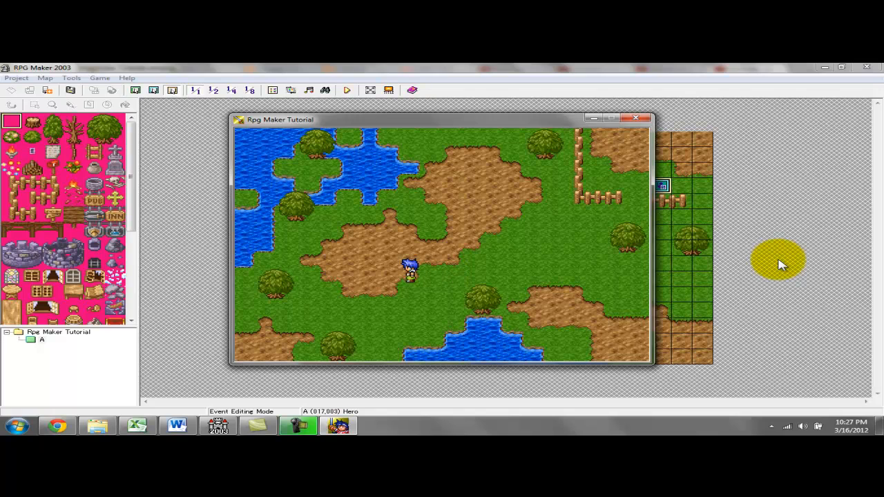
{"action": "key", "text": "Left"}
{"action": "key", "text": "Left"}
{"action": "key", "text": "Left"}
{"action": "key", "text": "Left"}
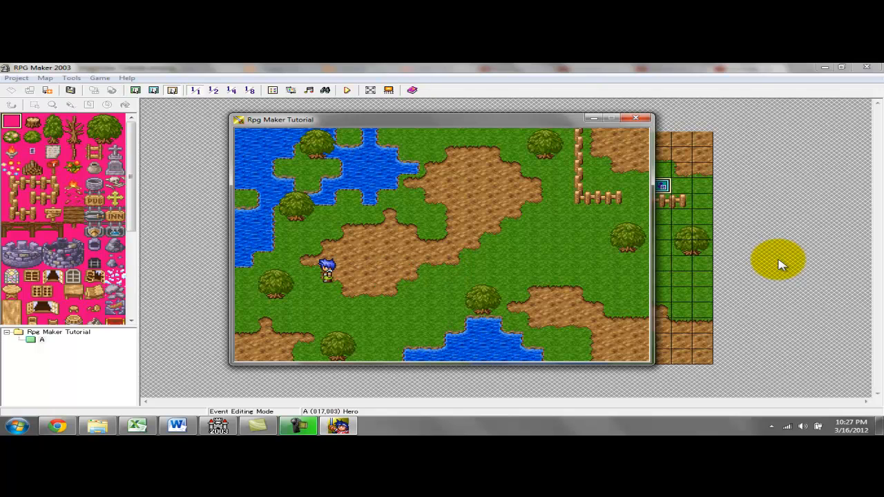
{"action": "key", "text": "Up"}
{"action": "key", "text": "Up"}
{"action": "key", "text": "Up"}
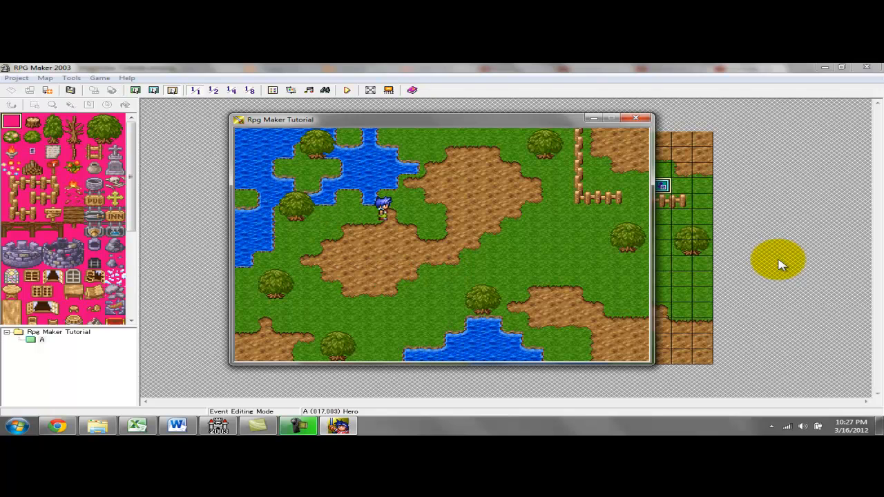
- Walk the hero east to the grass notch between the dirt areas and back west to just below the lakeside tree
{"action": "key", "text": "Right"}
{"action": "key", "text": "Right"}
{"action": "key", "text": "Down"}
{"action": "key", "text": "Left"}
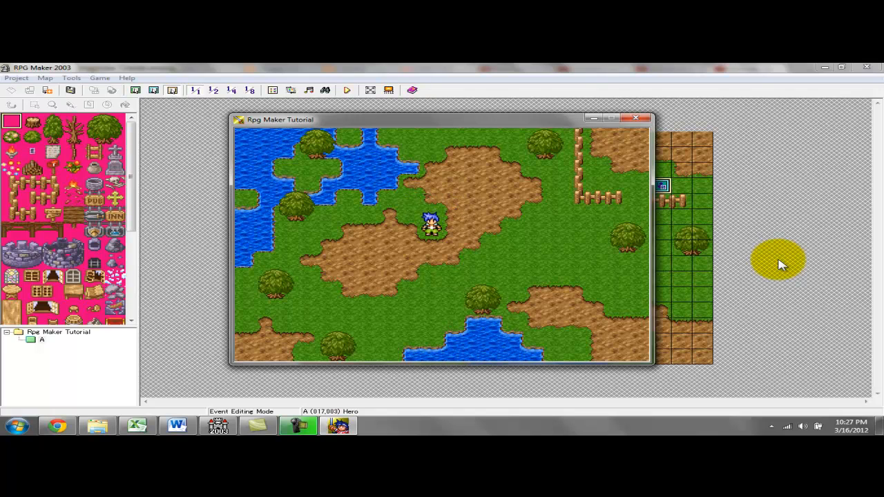
{"action": "key", "text": "Up"}
{"action": "key", "text": "Down"}
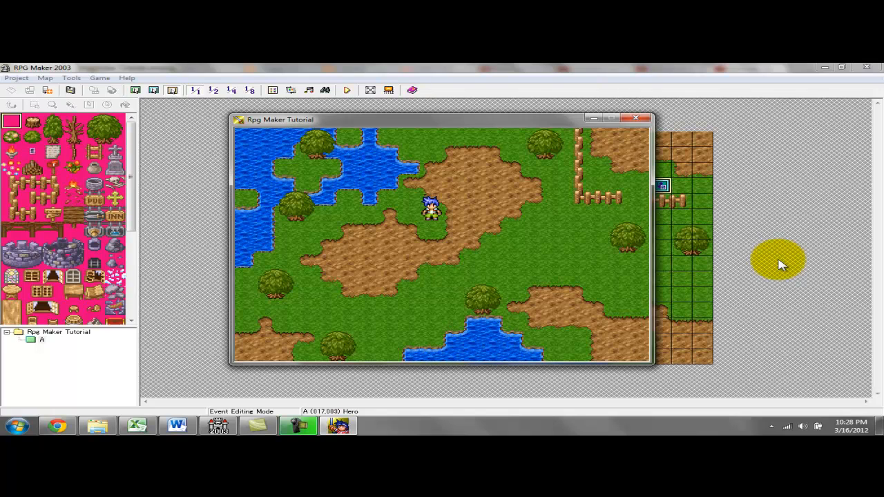
{"action": "key", "text": "Left"}
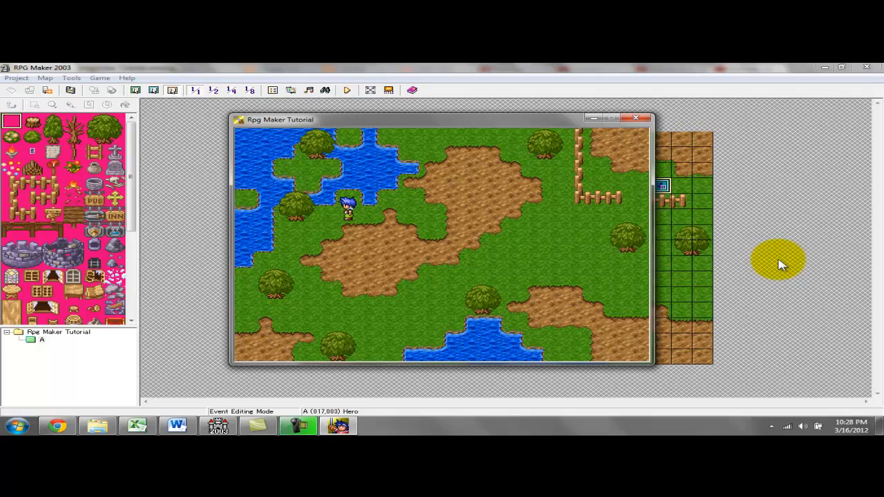
{"action": "key", "text": "Down"}
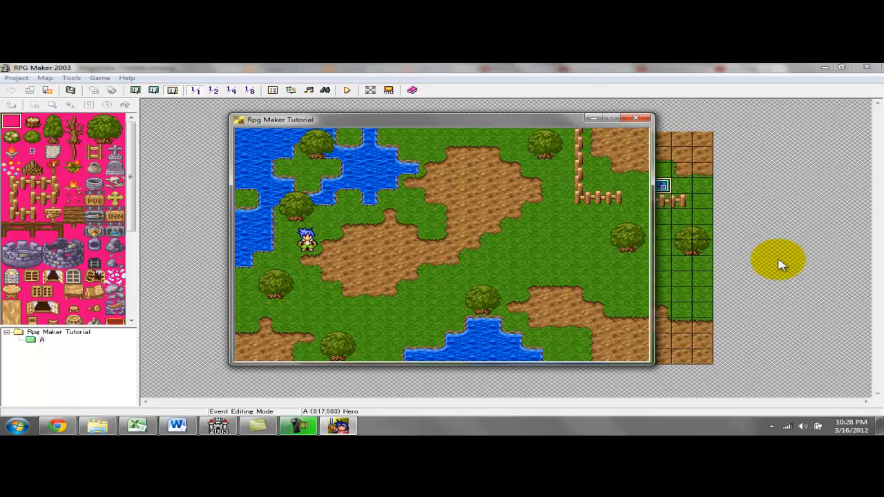
- Walk the hero in a wide loop through the south and east of the map and back west behind the west tree
{"action": "key", "text": "Down"}
{"action": "key", "text": "Down"}
{"action": "key", "text": "Down"}
{"action": "key", "text": "Down"}
{"action": "key", "text": "Down"}
{"action": "key", "text": "Down"}
{"action": "key", "text": "Right"}
{"action": "key", "text": "Right"}
{"action": "key", "text": "Right"}
{"action": "key", "text": "Right"}
{"action": "key", "text": "Up"}
{"action": "key", "text": "Up"}
{"action": "key", "text": "Right"}
{"action": "key", "text": "Up"}
{"action": "key", "text": "Right"}
{"action": "key", "text": "Right"}
{"action": "key", "text": "Right"}
{"action": "key", "text": "Right"}
{"action": "key", "text": "Right"}
{"action": "key", "text": "Right"}
{"action": "key", "text": "Up"}
{"action": "key", "text": "Up"}
{"action": "key", "text": "Right"}
{"action": "key", "text": "Right"}
{"action": "key", "text": "Right"}
{"action": "key", "text": "Up"}
{"action": "key", "text": "Left"}
{"action": "key", "text": "Up"}
{"action": "key", "text": "Up"}
{"action": "key", "text": "Left"}
{"action": "key", "text": "Left"}
{"action": "key", "text": "Left"}
{"action": "key", "text": "Down"}
{"action": "key", "text": "Down"}
{"action": "key", "text": "Down"}
{"action": "key", "text": "Down"}
{"action": "key", "text": "Down"}
{"action": "key", "text": "Left"}
{"action": "key", "text": "Left"}
{"action": "key", "text": "Left"}
{"action": "key", "text": "Left"}
{"action": "key", "text": "Left"}
{"action": "key", "text": "Left"}
{"action": "key", "text": "Left"}
{"action": "key", "text": "Left"}
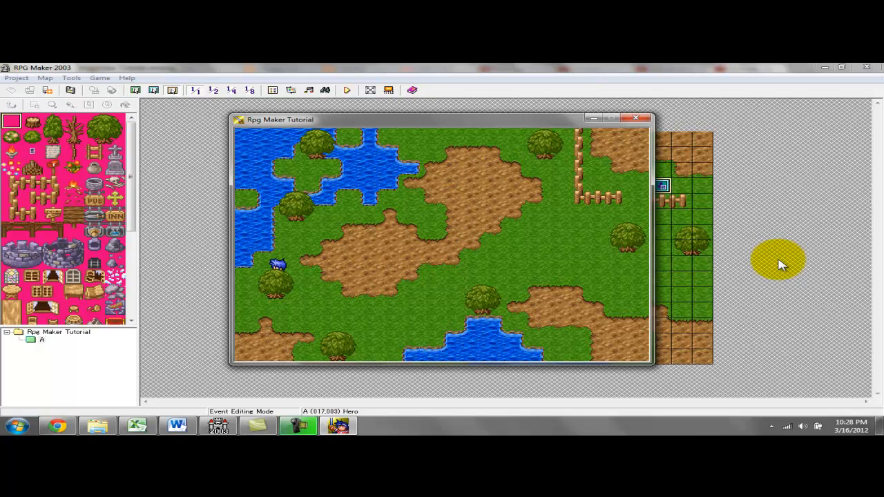
- Walk the hero from behind the west tree east across the map to the grass beside the tree above the pond
{"action": "key", "text": "Right"}
{"action": "key", "text": "Right"}
{"action": "key", "text": "Right"}
{"action": "key", "text": "Right"}
{"action": "key", "text": "Right"}
{"action": "key", "text": "Right"}
{"action": "key", "text": "Right"}
{"action": "key", "text": "Right"}
{"action": "key", "text": "Right"}
{"action": "key", "text": "Right"}
{"action": "key", "text": "Down"}
{"action": "key", "text": "Right"}
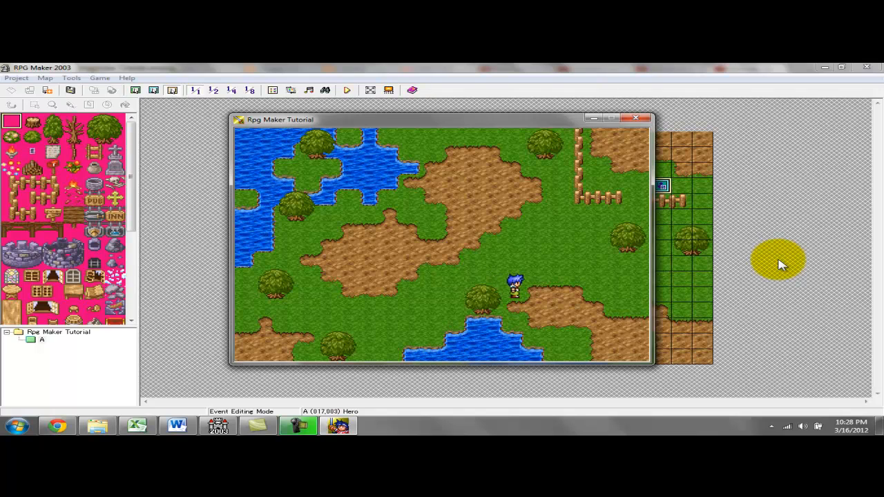
- Walk the hero north and east over the grass, and back west to the narrow neck of the central dirt patch
{"action": "key", "text": "Up"}
{"action": "key", "text": "Up"}
{"action": "key", "text": "Up"}
{"action": "key", "text": "Up"}
{"action": "key", "text": "Right"}
{"action": "key", "text": "Right"}
{"action": "key", "text": "Down"}
{"action": "key", "text": "Down"}
{"action": "key", "text": "Right"}
{"action": "key", "text": "Up"}
{"action": "key", "text": "Right"}
{"action": "key", "text": "Right"}
{"action": "key", "text": "Left"}
{"action": "key", "text": "Left"}
{"action": "key", "text": "Left"}
{"action": "key", "text": "Left"}
{"action": "key", "text": "Left"}
{"action": "key", "text": "Left"}
{"action": "key", "text": "Left"}
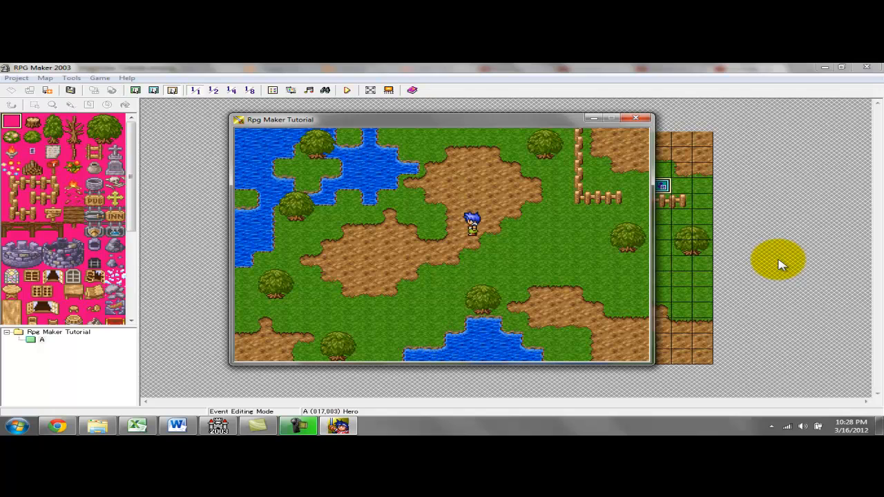
- Walk the hero in repeated loops around the map's centre and up to the lake shore just west of the upper dirt area
{"action": "key", "text": "Right"}
{"action": "key", "text": "Right"}
{"action": "key", "text": "Right"}
{"action": "key", "text": "Down"}
{"action": "key", "text": "Down"}
{"action": "key", "text": "Down"}
{"action": "key", "text": "Left"}
{"action": "key", "text": "Left"}
{"action": "key", "text": "Left"}
{"action": "key", "text": "Up"}
{"action": "key", "text": "Up"}
{"action": "key", "text": "Up"}
{"action": "key", "text": "Right"}
{"action": "key", "text": "Right"}
{"action": "key", "text": "Right"}
{"action": "key", "text": "Down"}
{"action": "key", "text": "Down"}
{"action": "key", "text": "Left"}
{"action": "key", "text": "Left"}
{"action": "key", "text": "Left"}
{"action": "key", "text": "Right"}
{"action": "key", "text": "Right"}
{"action": "key", "text": "Right"}
{"action": "key", "text": "Left"}
{"action": "key", "text": "Down"}
{"action": "key", "text": "Left"}
{"action": "key", "text": "Left"}
{"action": "key", "text": "Left"}
{"action": "key", "text": "Down"}
{"action": "key", "text": "Down"}
{"action": "key", "text": "Up"}
{"action": "key", "text": "Up"}
{"action": "key", "text": "Right"}
{"action": "key", "text": "Right"}
{"action": "key", "text": "Right"}
{"action": "key", "text": "Up"}
{"action": "key", "text": "Up"}
{"action": "key", "text": "Right"}
{"action": "key", "text": "Right"}
{"action": "key", "text": "Left"}
{"action": "key", "text": "Left"}
{"action": "key", "text": "Left"}
{"action": "key", "text": "Up"}
{"action": "key", "text": "Up"}
{"action": "key", "text": "Up"}
{"action": "key", "text": "Up"}
{"action": "key", "text": "Left"}
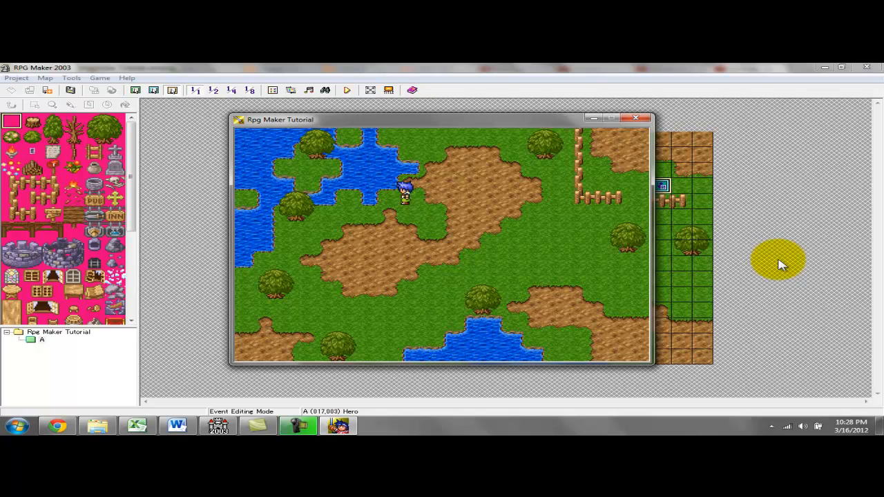
- Walk the hero in a wide circuit south, east and back west, ending at the north edge of the upper dirt area
{"action": "key", "text": "Right"}
{"action": "key", "text": "Right"}
{"action": "key", "text": "Down"}
{"action": "key", "text": "Down"}
{"action": "key", "text": "Down"}
{"action": "key", "text": "Down"}
{"action": "key", "text": "Down"}
{"action": "key", "text": "Down"}
{"action": "key", "text": "Down"}
{"action": "key", "text": "Down"}
{"action": "key", "text": "Right"}
{"action": "key", "text": "Right"}
{"action": "key", "text": "Right"}
{"action": "key", "text": "Right"}
{"action": "key", "text": "Right"}
{"action": "key", "text": "Down"}
{"action": "key", "text": "Down"}
{"action": "key", "text": "Left"}
{"action": "key", "text": "Left"}
{"action": "key", "text": "Up"}
{"action": "key", "text": "Up"}
{"action": "key", "text": "Up"}
{"action": "key", "text": "Up"}
{"action": "key", "text": "Up"}
{"action": "key", "text": "Up"}
{"action": "key", "text": "Left"}
{"action": "key", "text": "Left"}
{"action": "key", "text": "Left"}
{"action": "key", "text": "Left"}
{"action": "key", "text": "Left"}
{"action": "key", "text": "Left"}
{"action": "key", "text": "Left"}
{"action": "key", "text": "Left"}
{"action": "key", "text": "Left"}
{"action": "key", "text": "Left"}
{"action": "key", "text": "Left"}
{"action": "key", "text": "Left"}
{"action": "key", "text": "Left"}
{"action": "key", "text": "Right"}
{"action": "key", "text": "Right"}
{"action": "key", "text": "Right"}
{"action": "key", "text": "Up"}
{"action": "key", "text": "Up"}
{"action": "key", "text": "Up"}
{"action": "key", "text": "Right"}
{"action": "key", "text": "Right"}
{"action": "key", "text": "Right"}
{"action": "key", "text": "Right"}
{"action": "key", "text": "Right"}
{"action": "key", "text": "Up"}
{"action": "key", "text": "Up"}
{"action": "key", "text": "Up"}
{"action": "key", "text": "Up"}
{"action": "key", "text": "Up"}
{"action": "key", "text": "Down"}
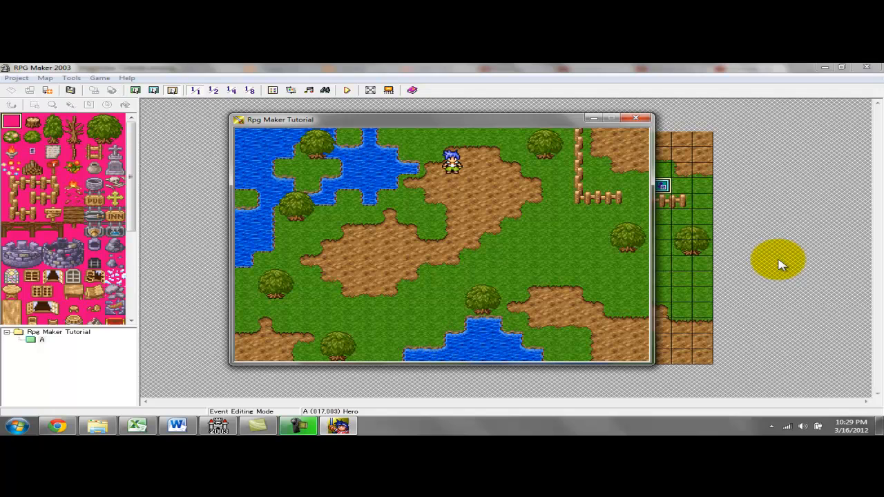
- Walk the hero up and down the upper dirt area and southwest to the upper-right edge of the western dirt area
{"action": "key", "text": "Down"}
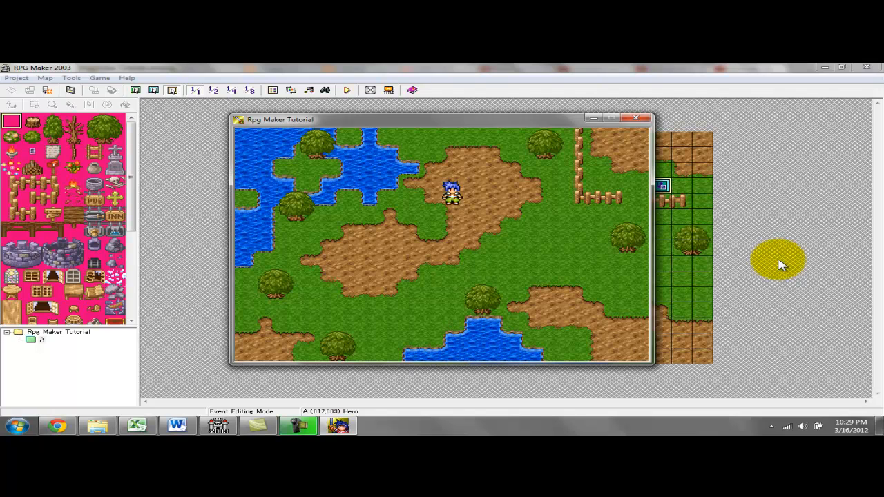
{"action": "key", "text": "Up"}
{"action": "key", "text": "Up"}
{"action": "key", "text": "Down"}
{"action": "key", "text": "Down"}
{"action": "key", "text": "Down"}
{"action": "key", "text": "Down"}
{"action": "key", "text": "Left"}
{"action": "key", "text": "Left"}
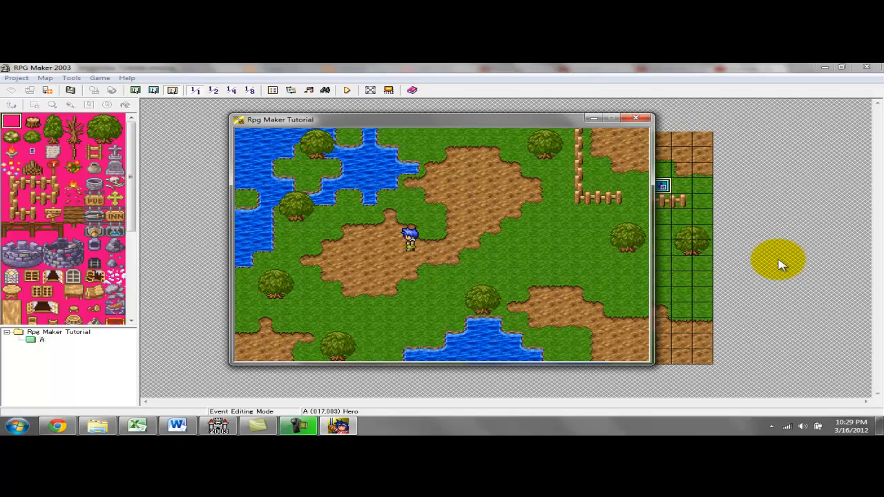
- Walk the hero west across the western dirt area and back east to the dirt's edge north of the pond tree
{"action": "key", "text": "Left"}
{"action": "key", "text": "Left"}
{"action": "key", "text": "Left"}
{"action": "key", "text": "Left"}
{"action": "key", "text": "Right"}
{"action": "key", "text": "Right"}
{"action": "key", "text": "Right"}
{"action": "key", "text": "Right"}
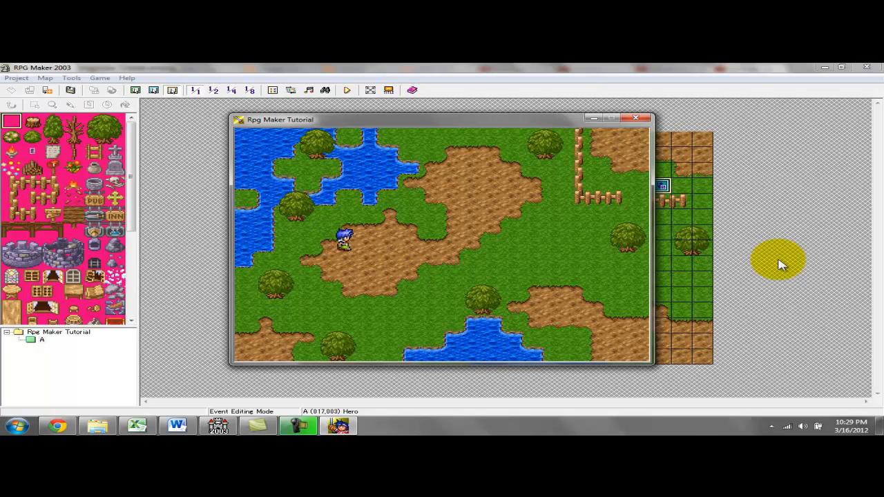
{"action": "key", "text": "Right"}
{"action": "key", "text": "Right"}
{"action": "key", "text": "Right"}
{"action": "key", "text": "Up"}
{"action": "key", "text": "Down"}
{"action": "key", "text": "Down"}
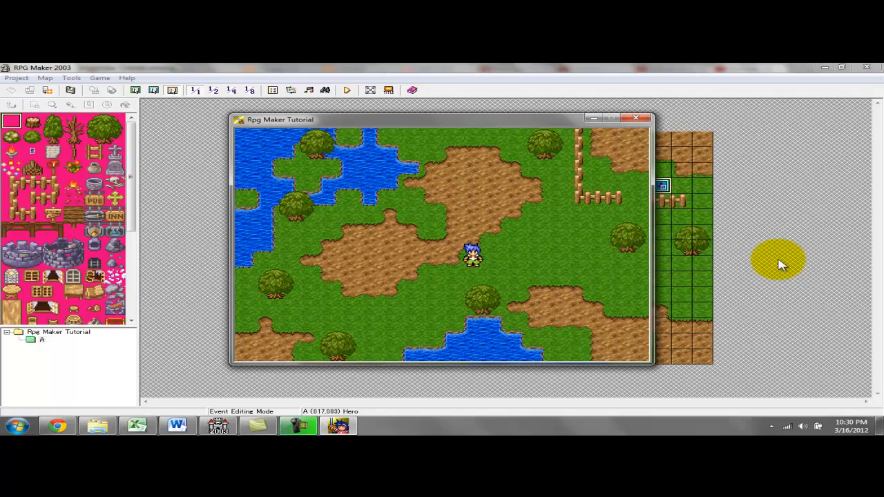